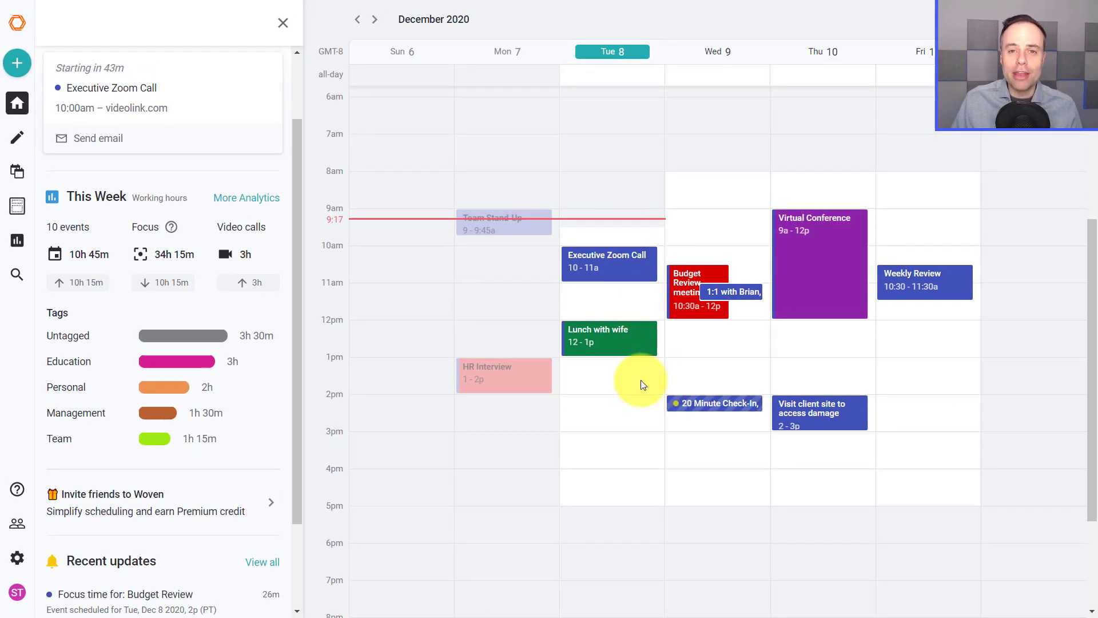
Create a 'Meeting with Jen' event in Tuesday's 2–2:30pm slot and expand its details.
{"action": "left_click", "coordinate": [601, 401]}
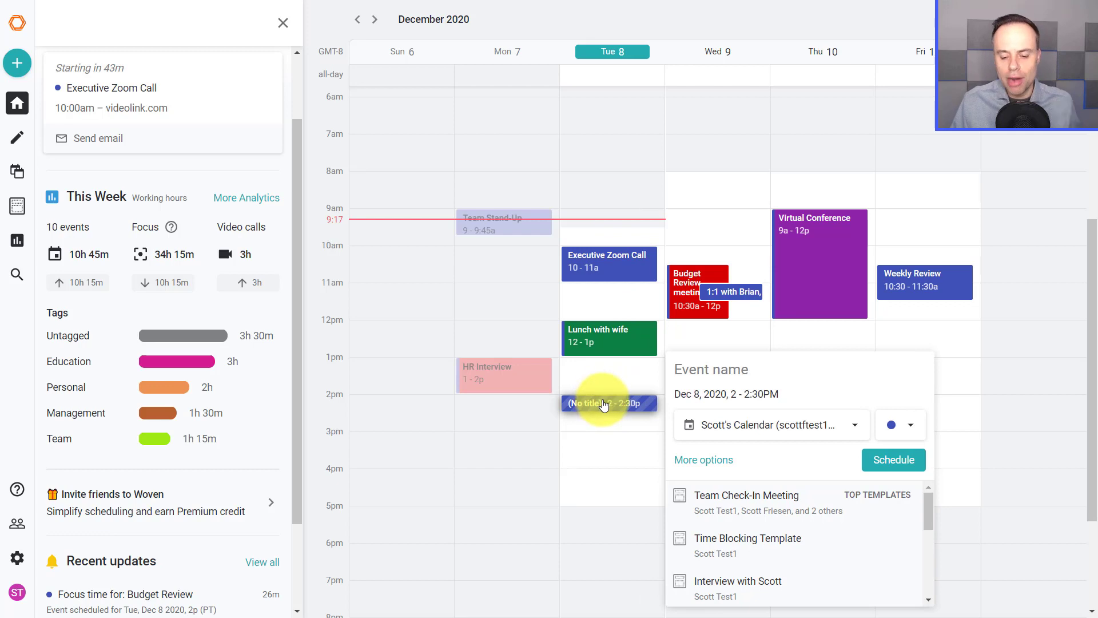
{"action": "type", "text": "M"}
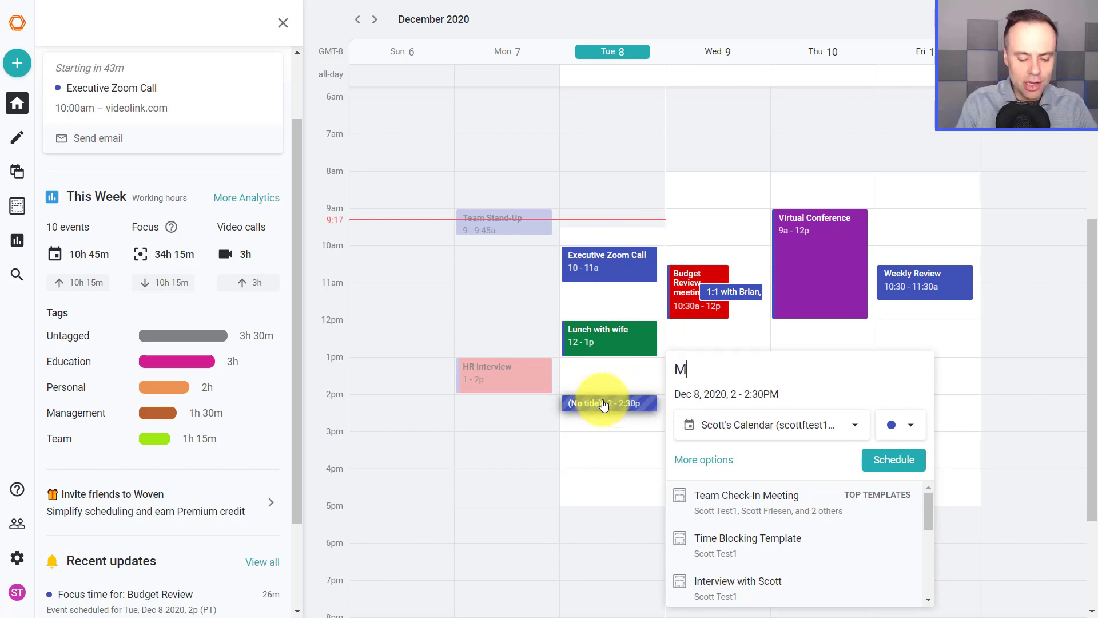
{"action": "type", "text": "eeting with Jen"}
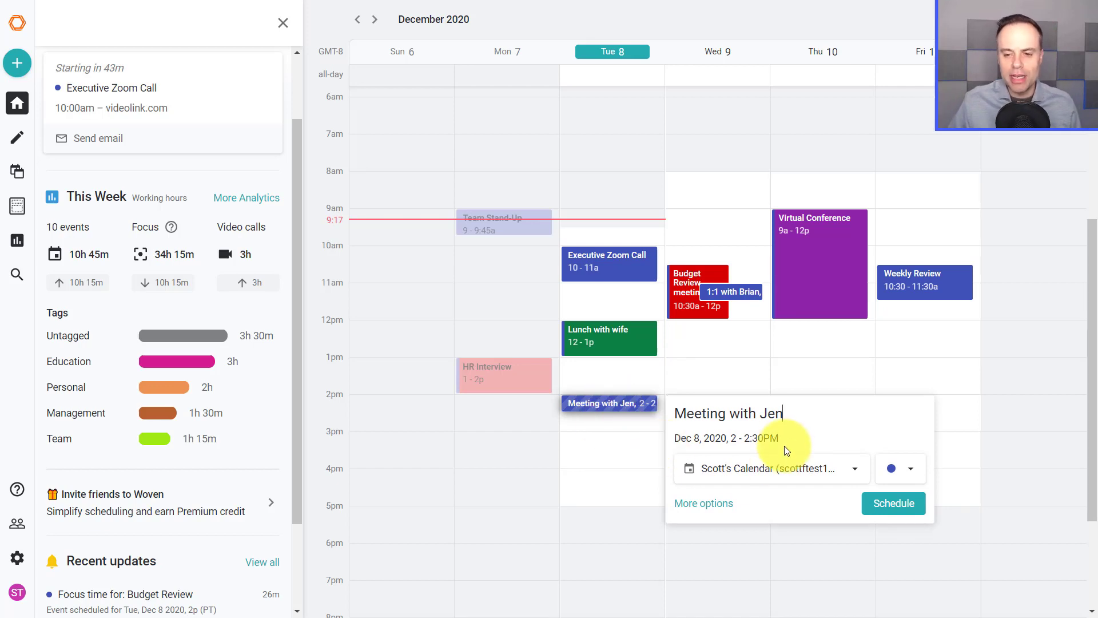
{"action": "left_click", "coordinate": [704, 505]}
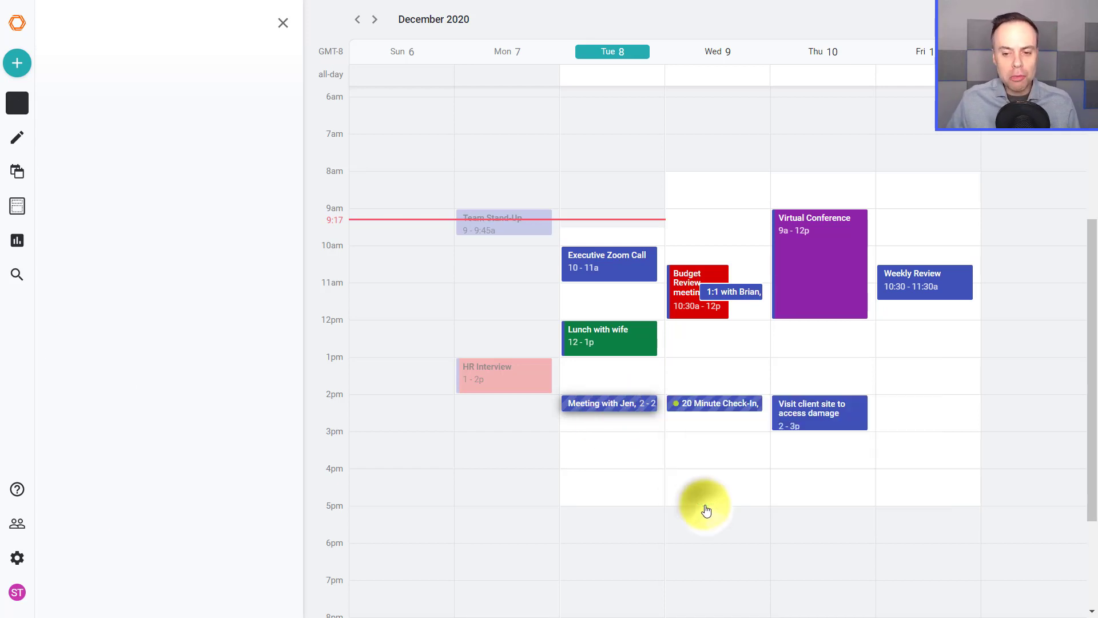
{"action": "left_click", "coordinate": [625, 415]}
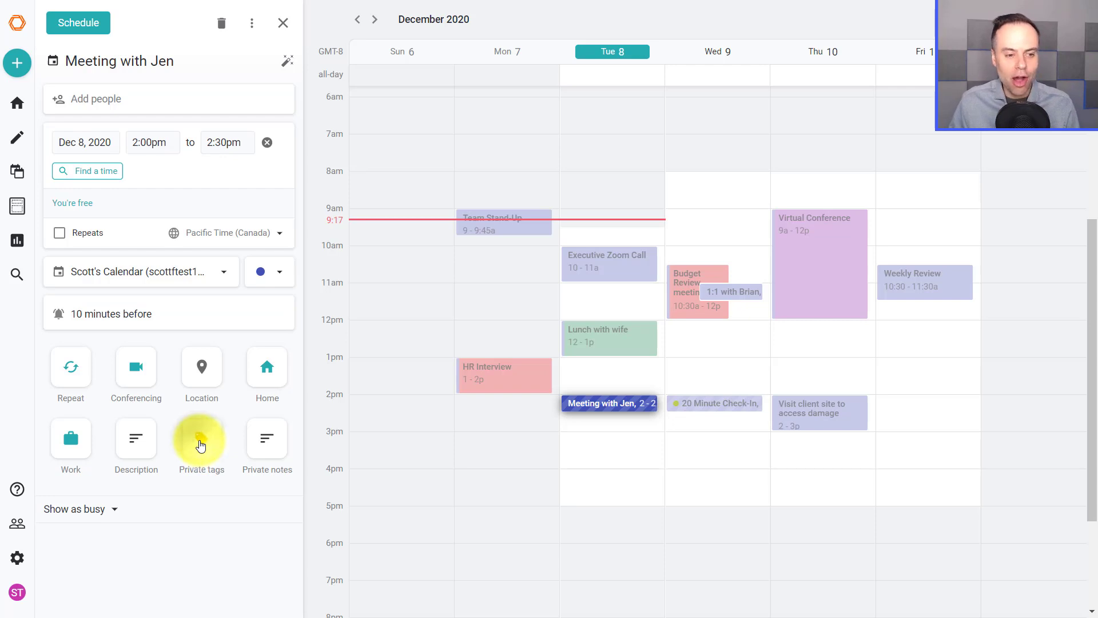
Tag the meeting with the private tag 'team' and schedule it.
{"action": "left_click", "coordinate": [199, 445]}
{"action": "left_click", "coordinate": [185, 374]}
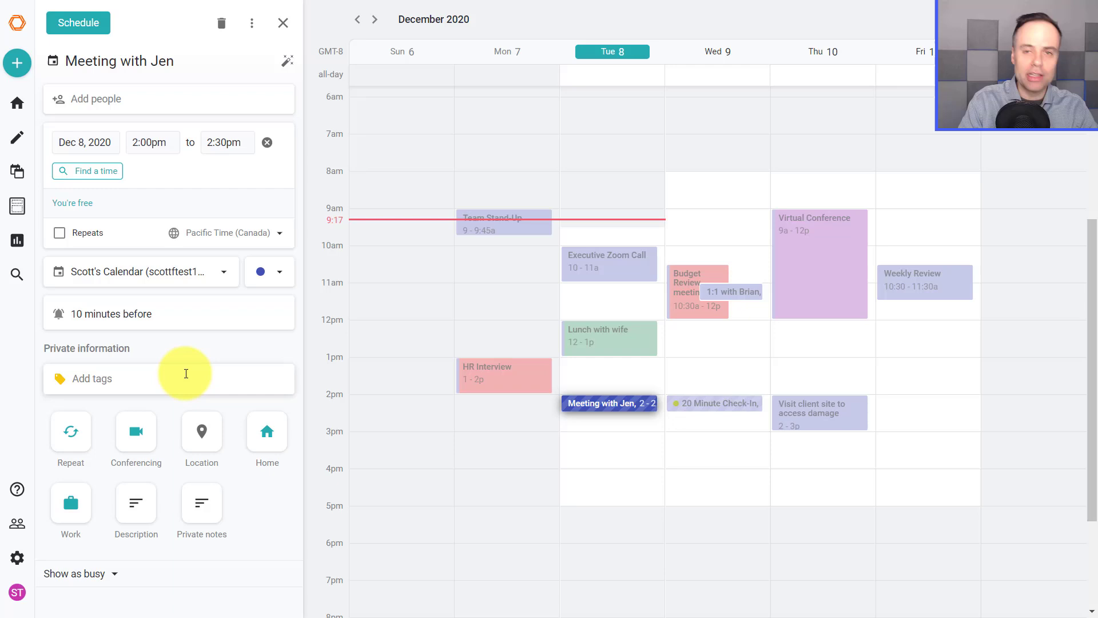
{"action": "type", "text": "te"}
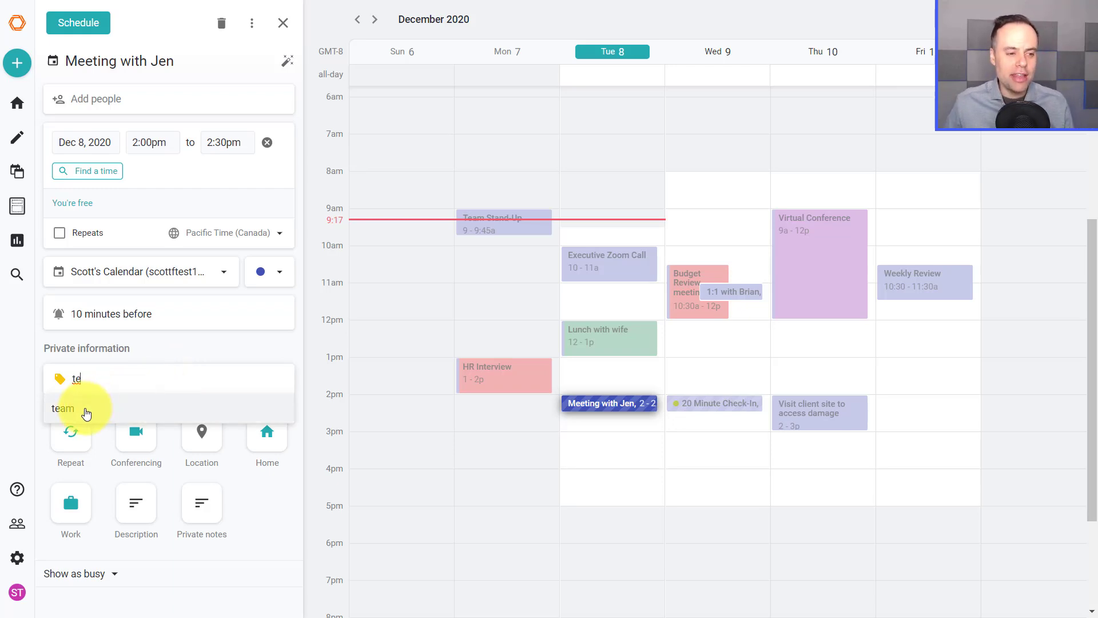
{"action": "left_click", "coordinate": [83, 408]}
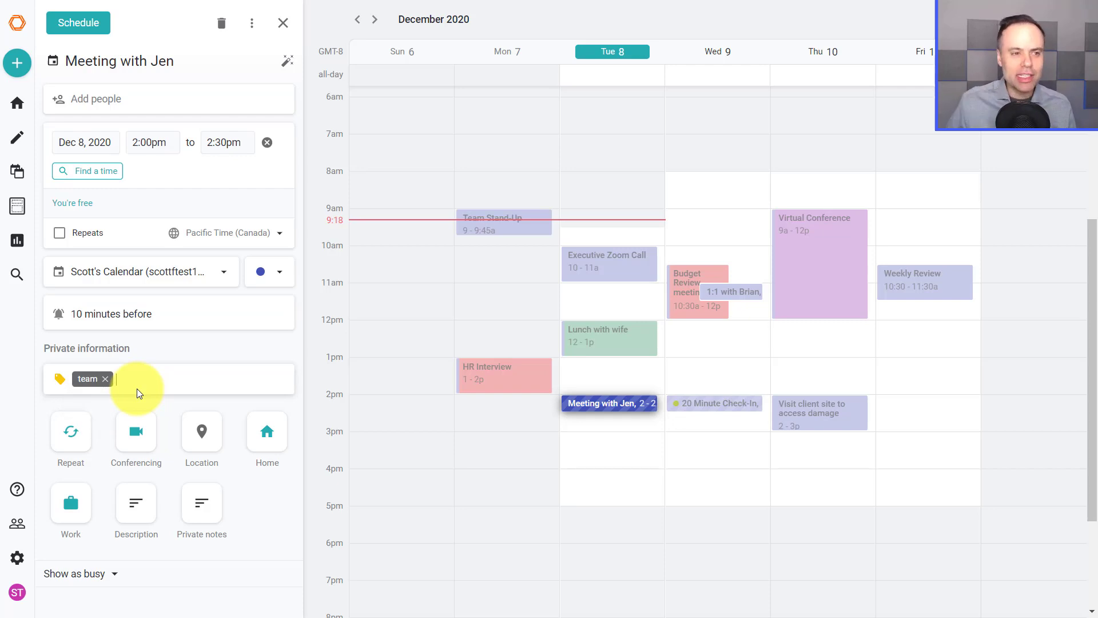
{"action": "left_click", "coordinate": [82, 26]}
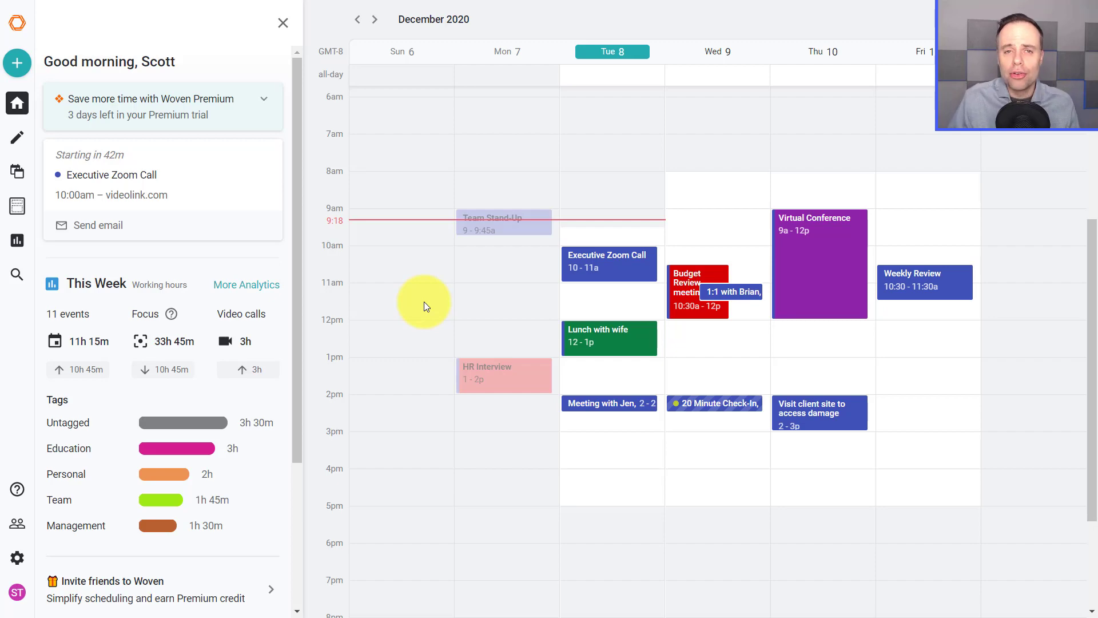
{"action": "scroll", "coordinate": [398, 332], "scroll_direction": "down", "scroll_amount": 1}
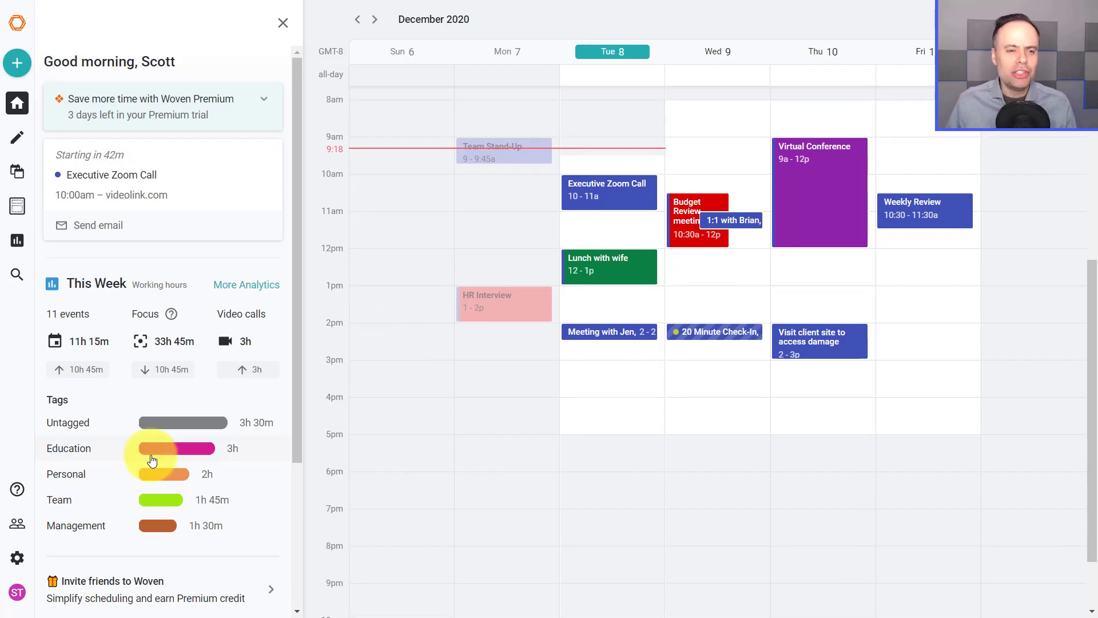
{"action": "scroll", "coordinate": [181, 423], "scroll_direction": "down", "scroll_amount": 2}
{"action": "scroll", "coordinate": [206, 413], "scroll_direction": "up", "scroll_amount": 2}
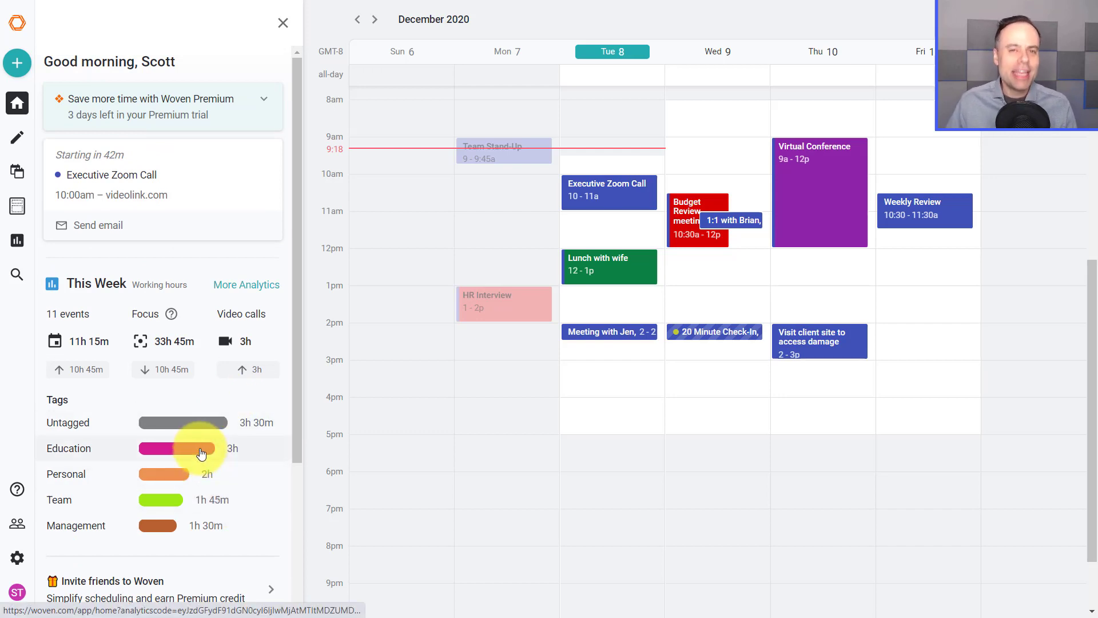
{"action": "scroll", "coordinate": [682, 277], "scroll_direction": "up", "scroll_amount": 2}
{"action": "scroll", "coordinate": [687, 367], "scroll_direction": "down", "scroll_amount": 1}
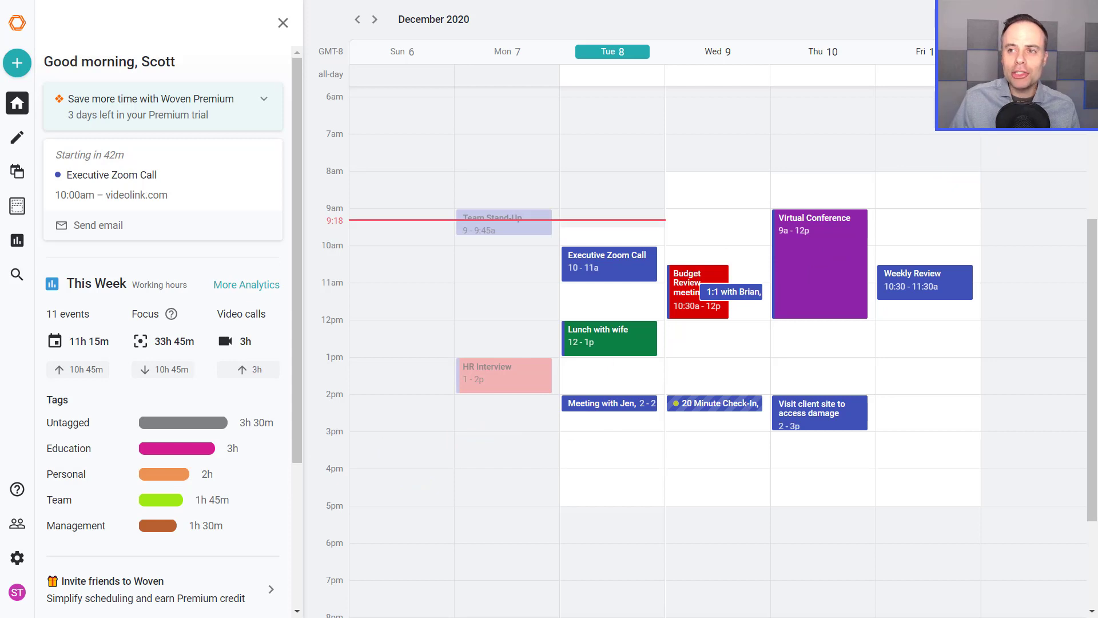
Switch the calendar to the December month view.
{"action": "left_click", "coordinate": [1045, 36]}
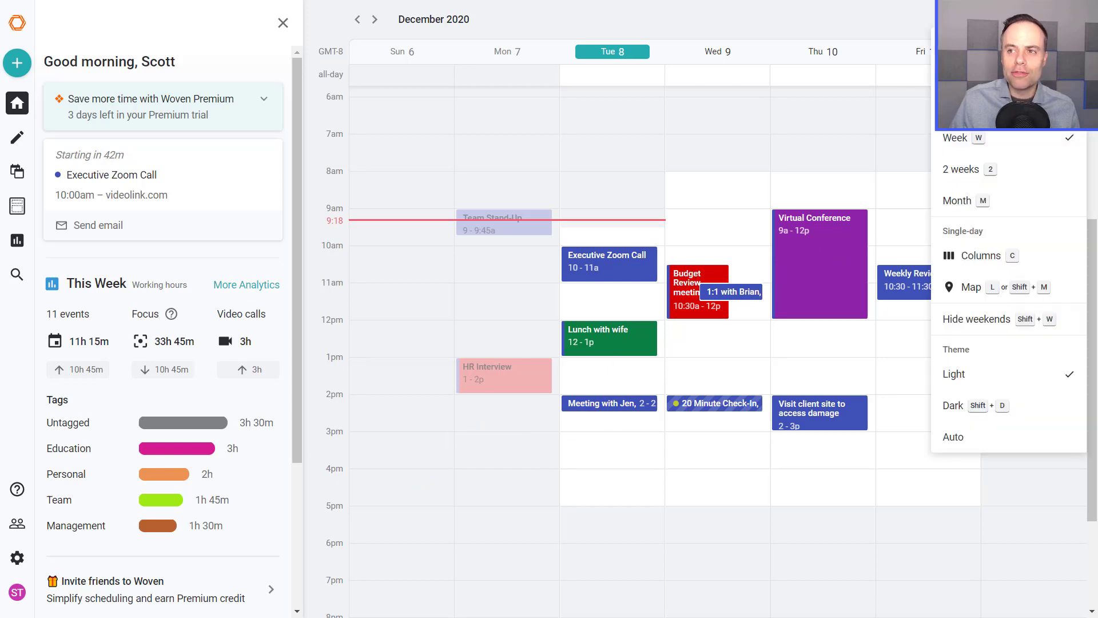
{"action": "left_click", "coordinate": [976, 200]}
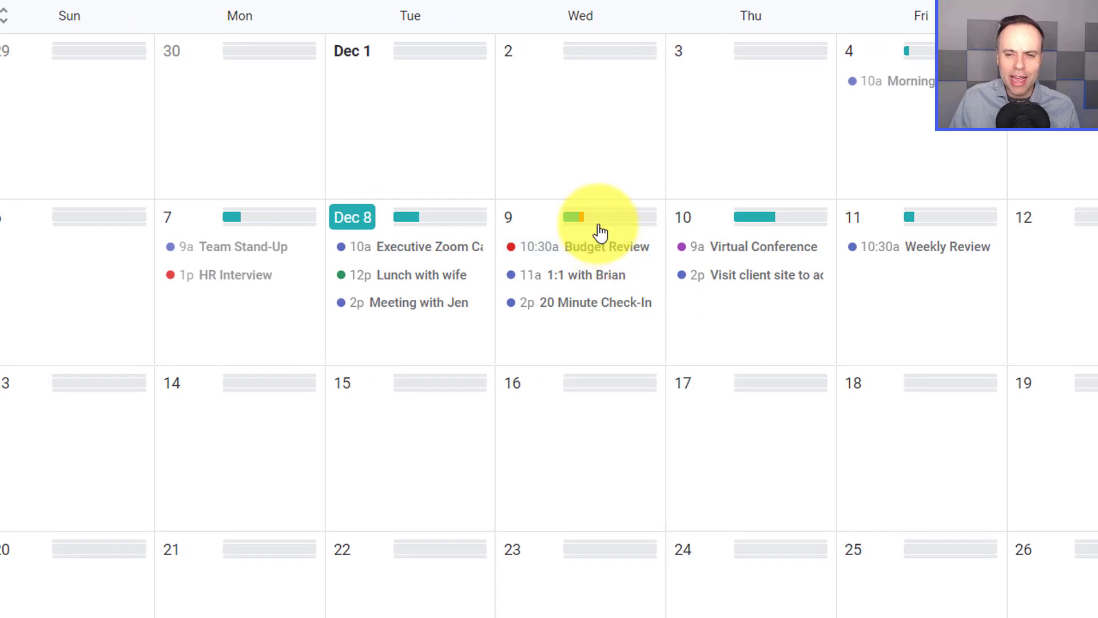
{"action": "mouse_move", "coordinate": [583, 217]}
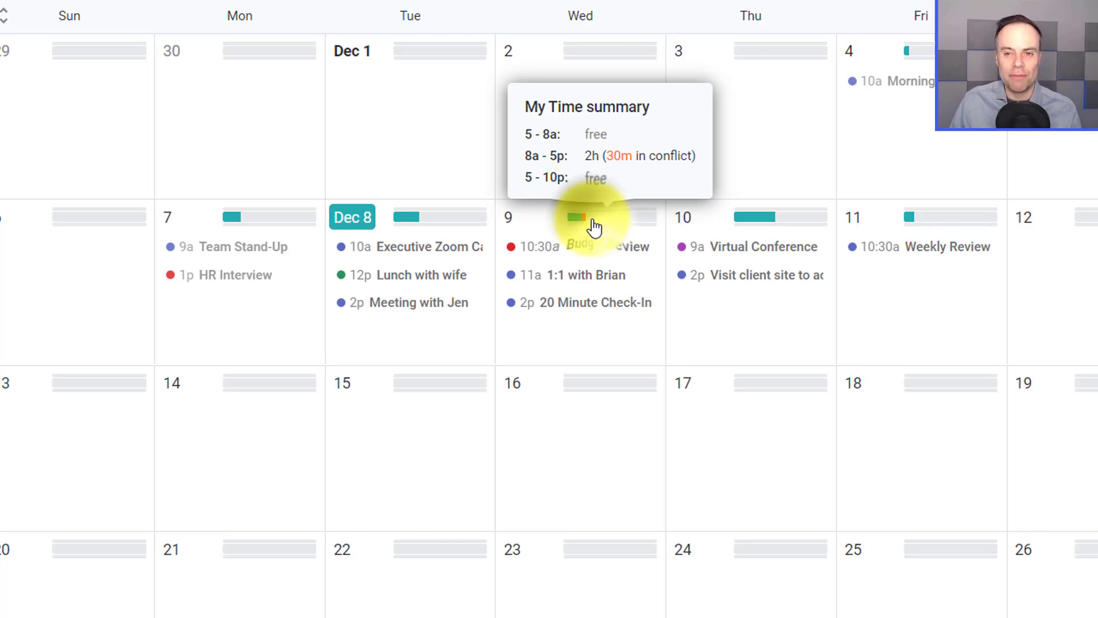
Return to week view and move Wednesday's 1:1 with Brian to 12:45–1:15pm, clear of Budget Review.
{"action": "left_click", "coordinate": [595, 227]}
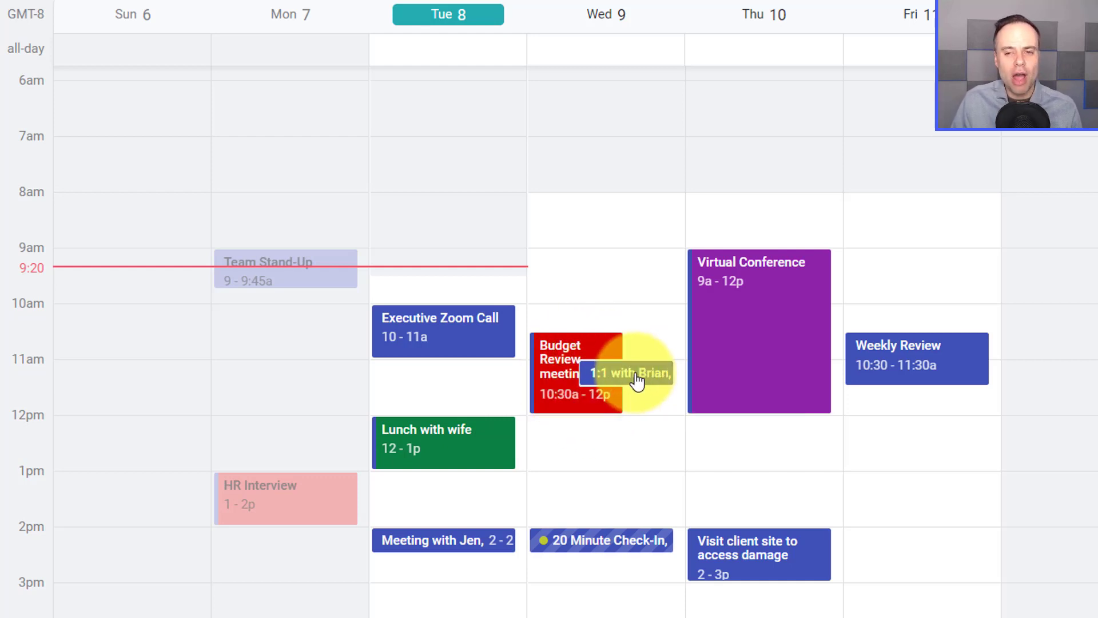
{"action": "left_click_drag", "start_coordinate": [637, 381], "coordinate": [620, 461]}
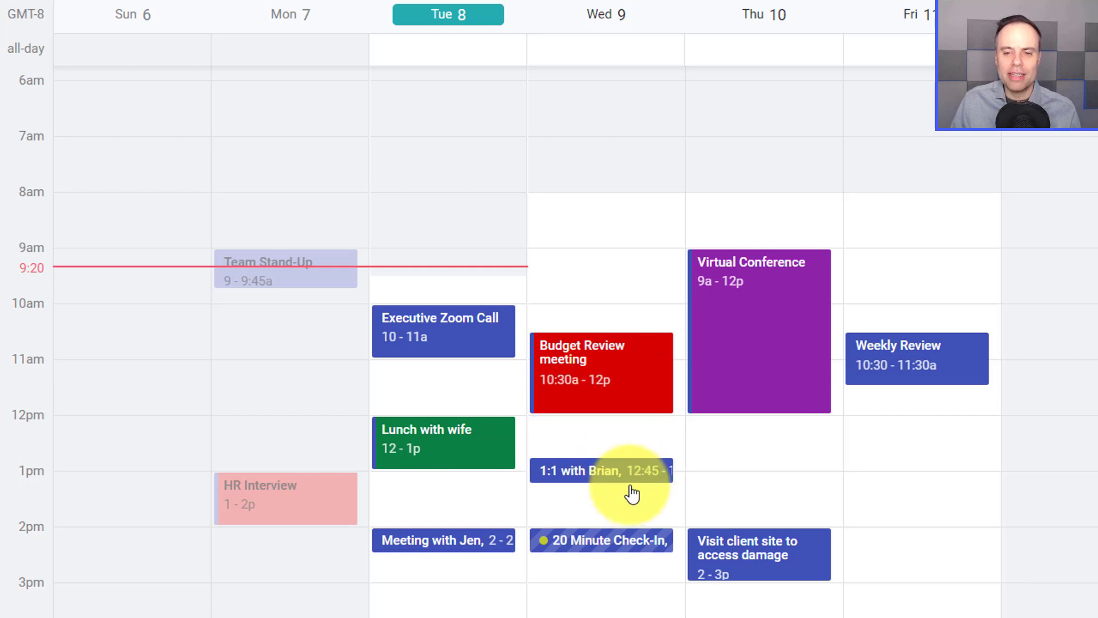
{"action": "mouse_move", "coordinate": [600, 470]}
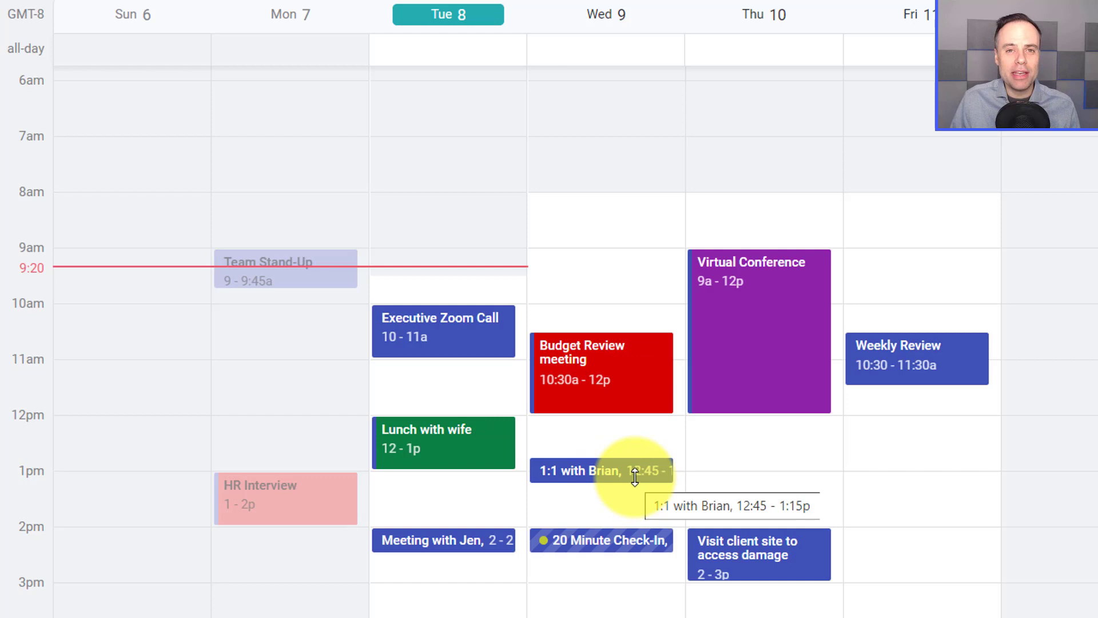
{"action": "left_click_drag", "start_coordinate": [628, 384], "coordinate": [631, 382]}
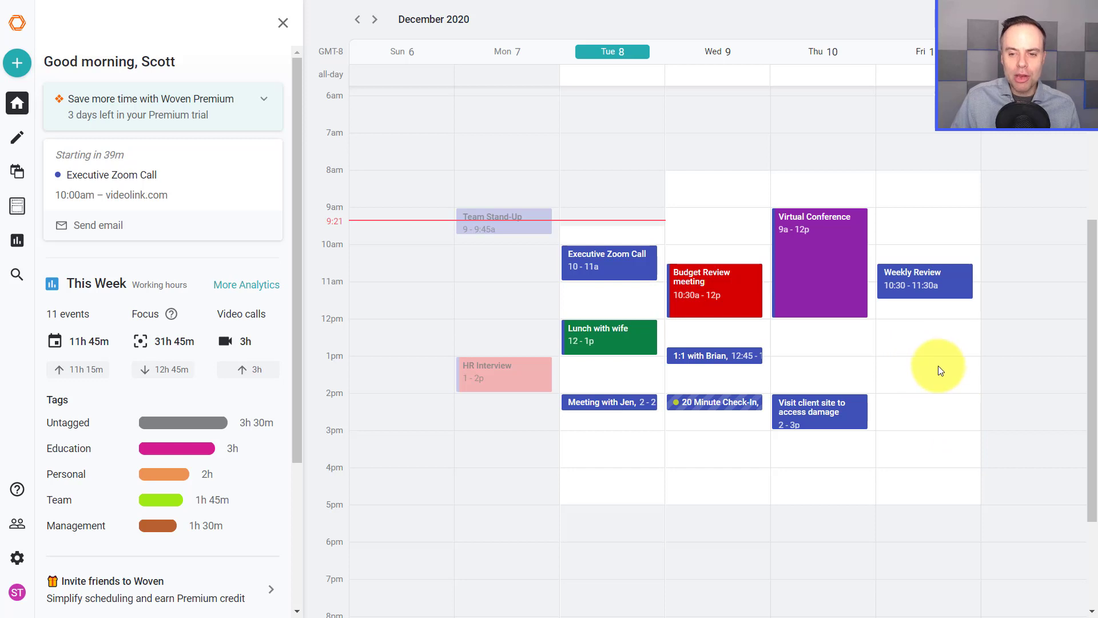
Schedule a Friday 2–2:30pm event using the 20 Minute Check-In template.
{"action": "left_click", "coordinate": [906, 399]}
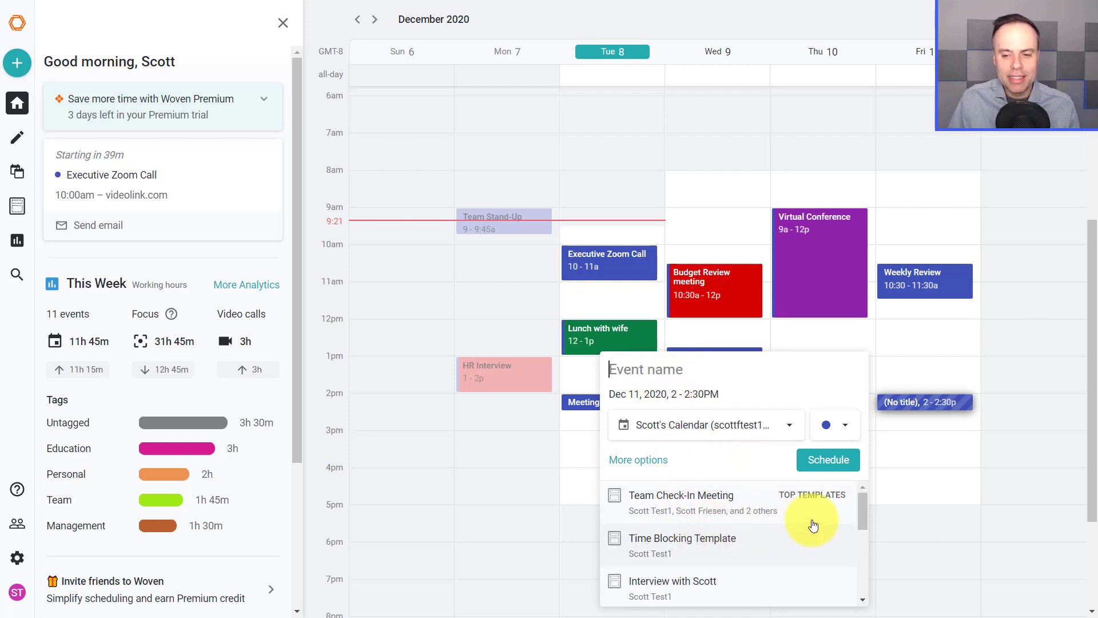
{"action": "left_click_drag", "start_coordinate": [863, 504], "coordinate": [863, 507]}
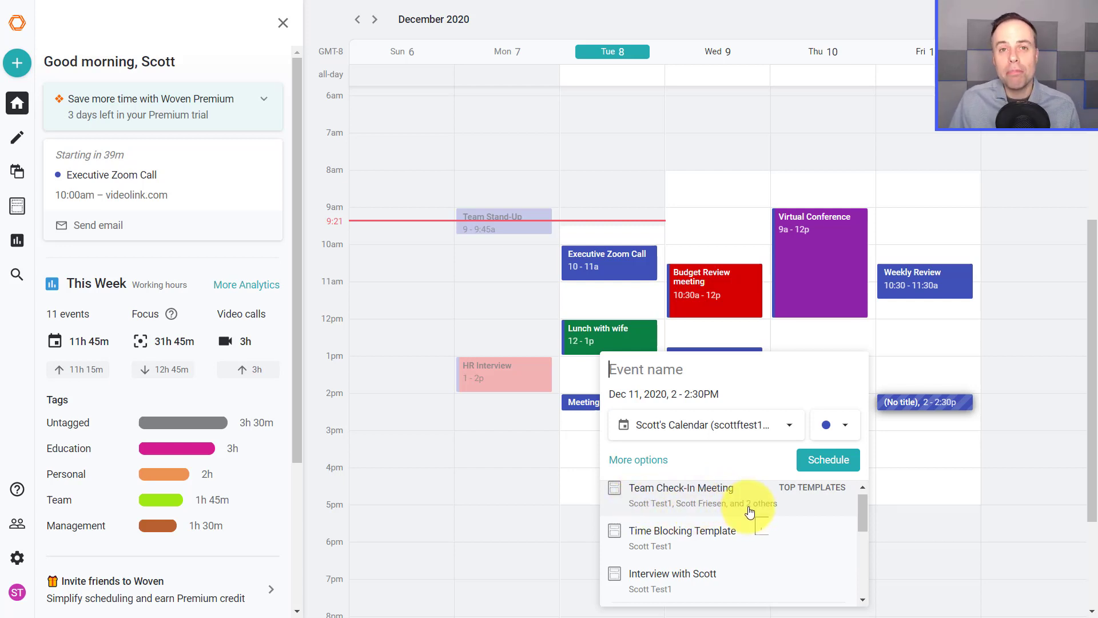
{"action": "left_click", "coordinate": [684, 496]}
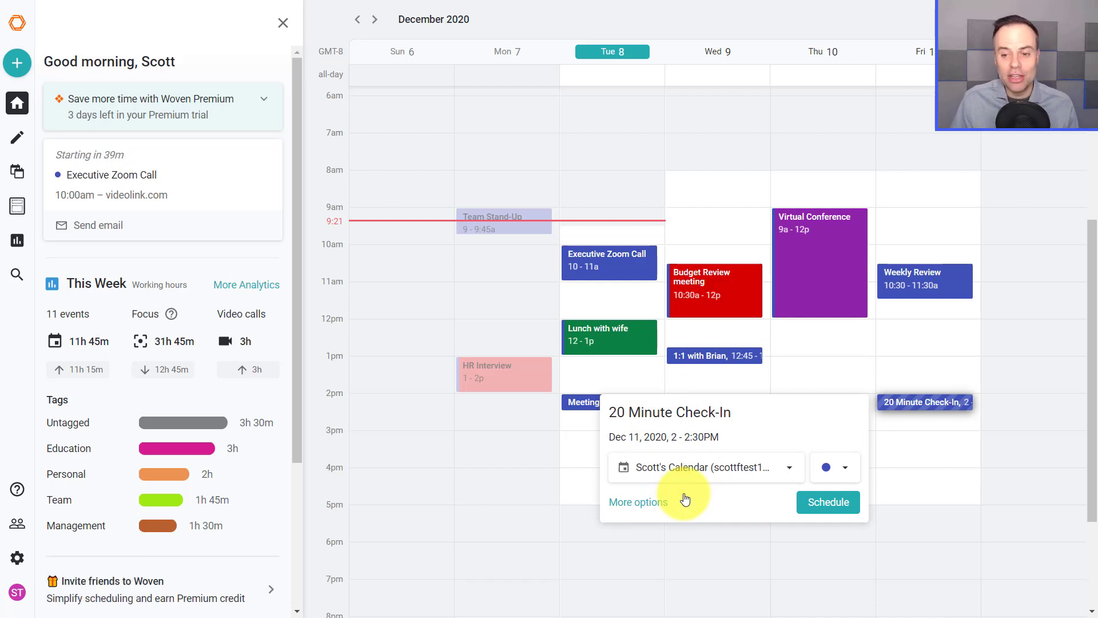
{"action": "left_click", "coordinate": [828, 501]}
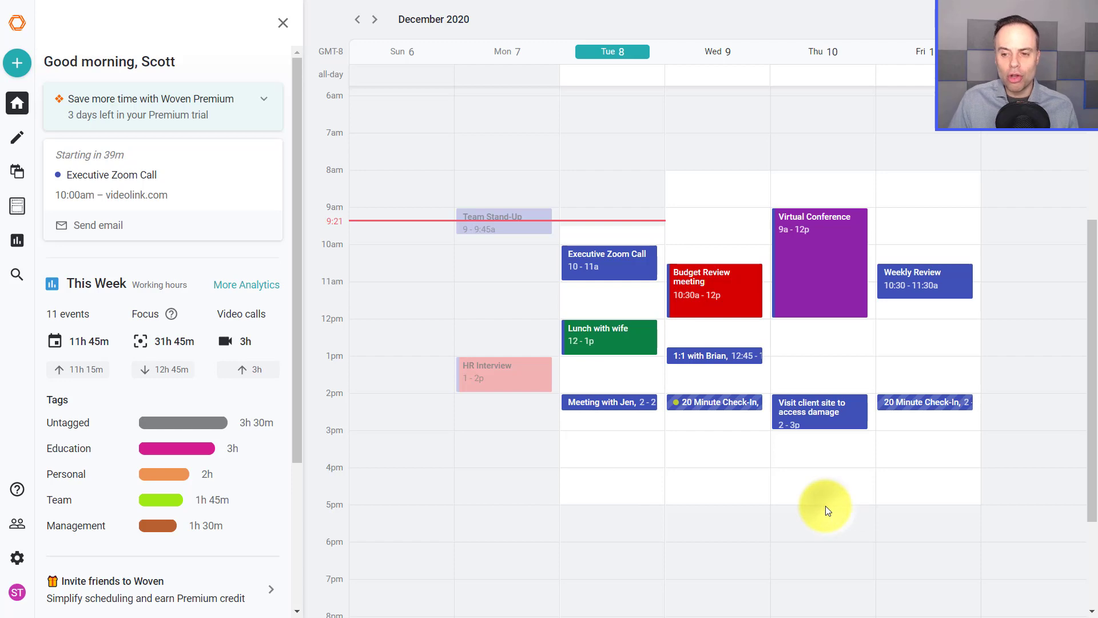
Open Friday's 20 Minute Check-In event details.
{"action": "left_click", "coordinate": [922, 406]}
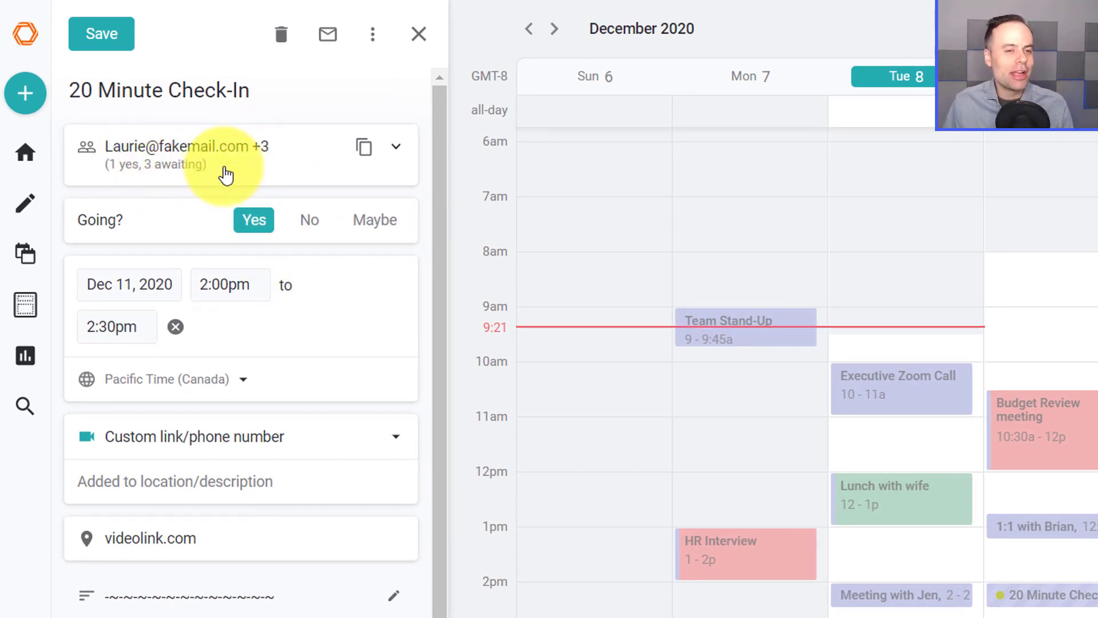
{"action": "scroll", "coordinate": [341, 319], "scroll_direction": "down", "scroll_amount": 1}
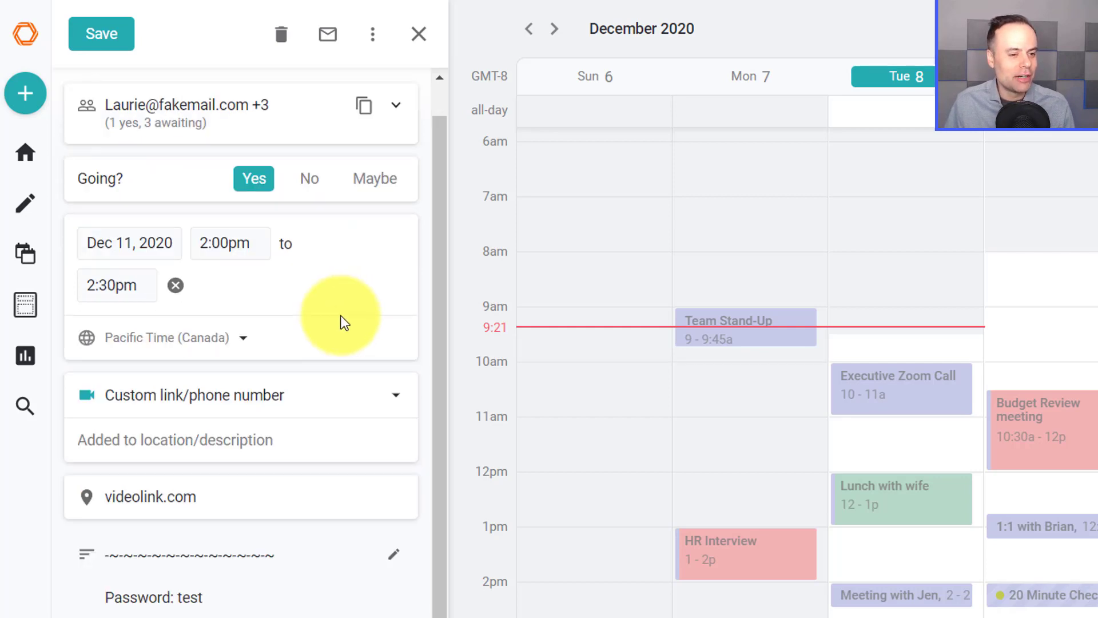
{"action": "scroll", "coordinate": [340, 315], "scroll_direction": "down", "scroll_amount": 2}
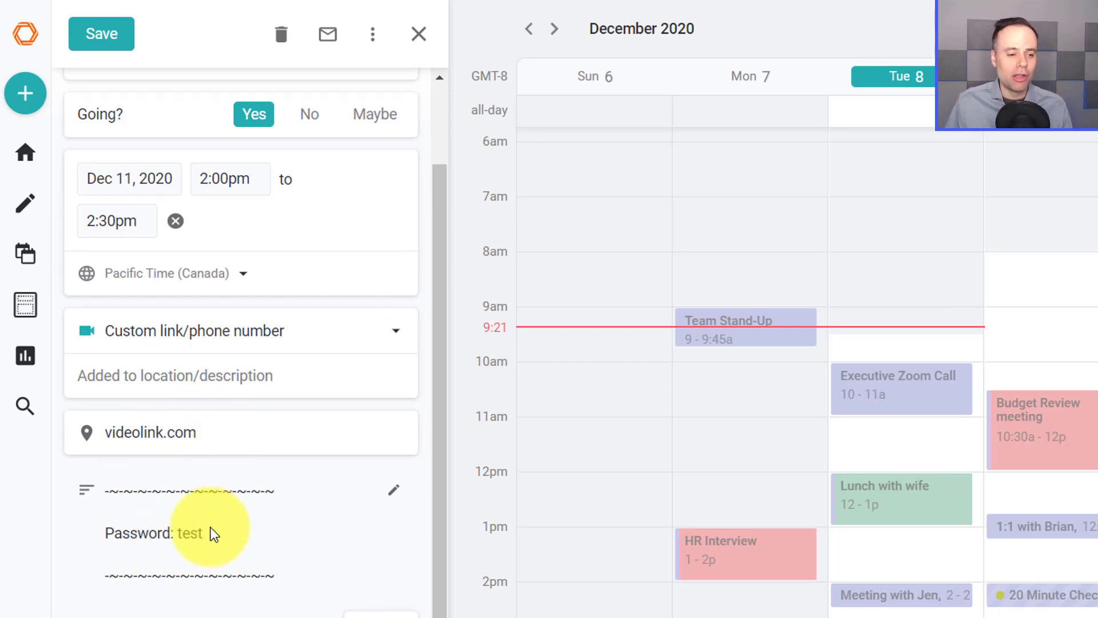
{"action": "scroll", "coordinate": [245, 559], "scroll_direction": "down", "scroll_amount": 3}
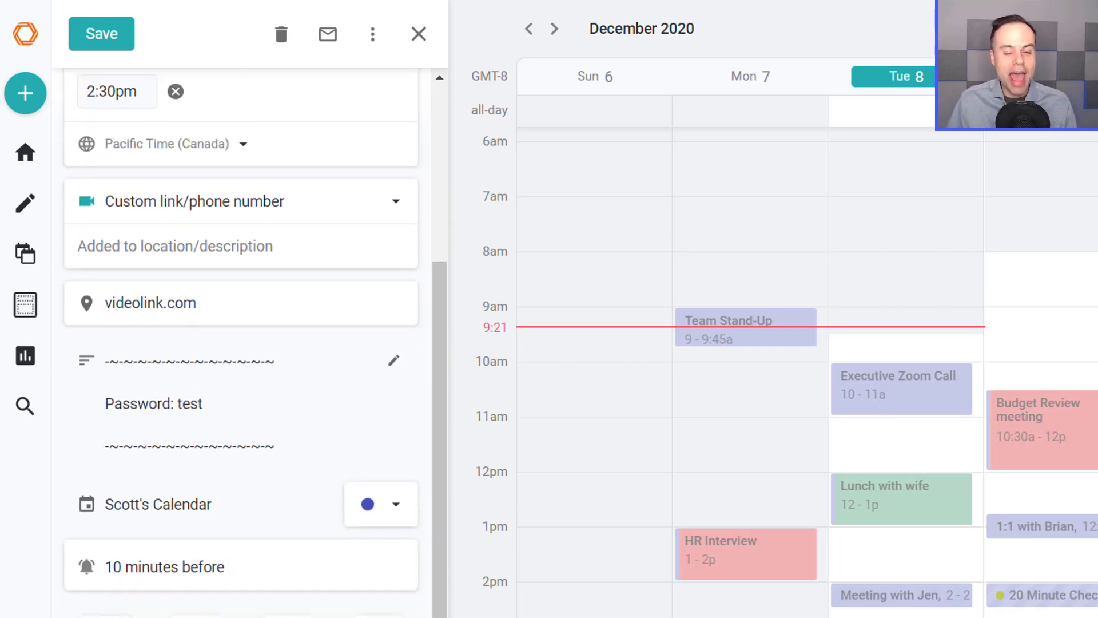
{"action": "scroll", "coordinate": [341, 608], "scroll_direction": "up", "scroll_amount": 3}
{"action": "scroll", "coordinate": [341, 607], "scroll_direction": "up", "scroll_amount": 2}
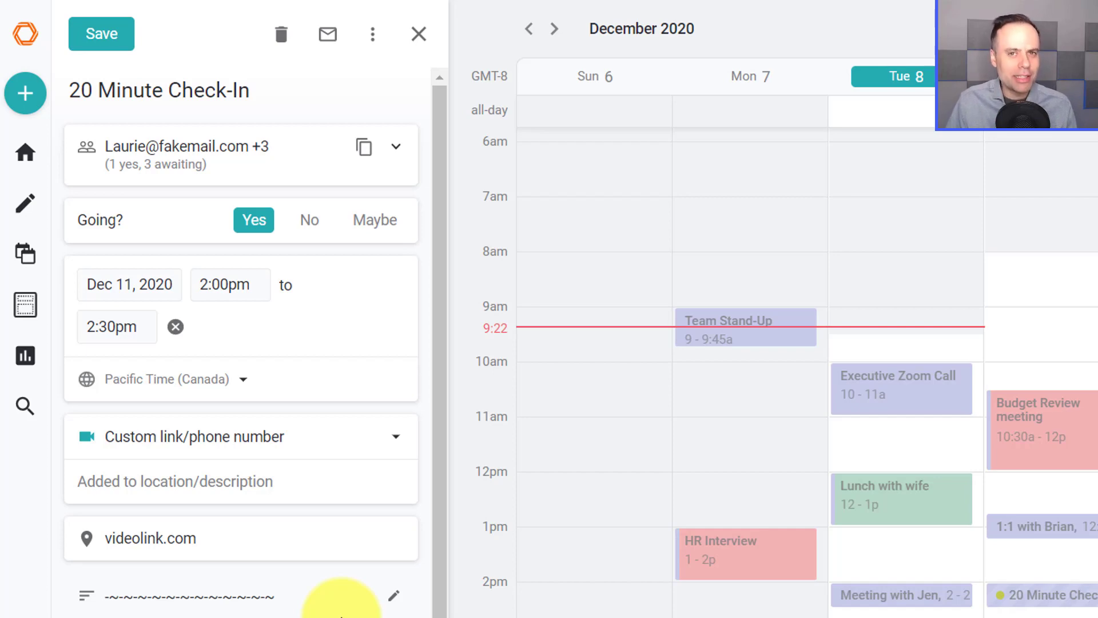
{"action": "left_click", "coordinate": [25, 152]}
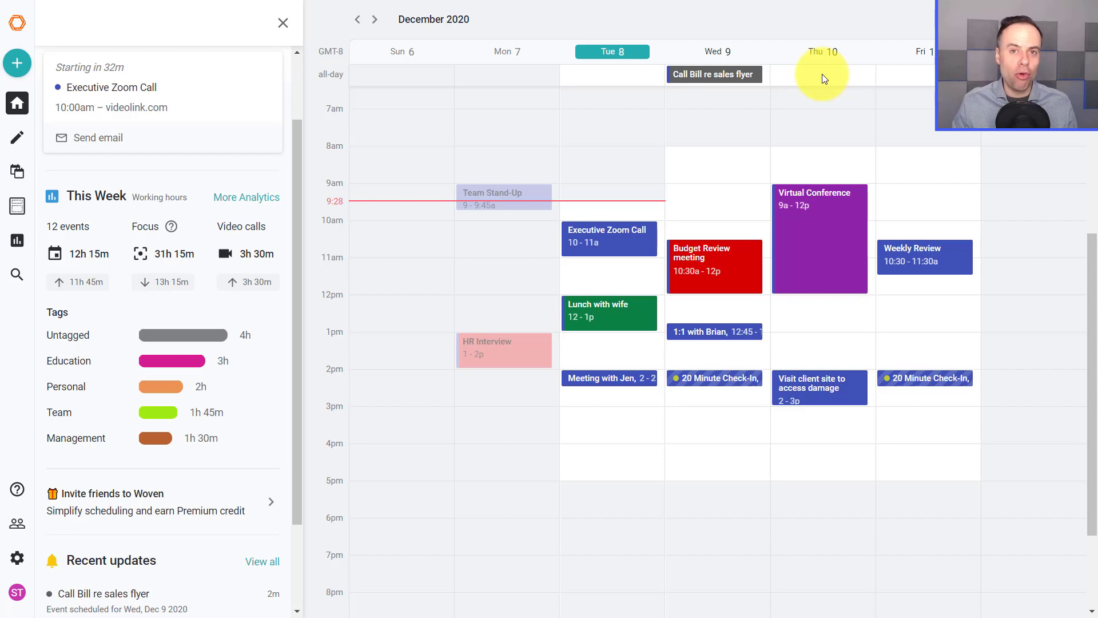
{"action": "scroll", "coordinate": [702, 155], "scroll_direction": "up", "scroll_amount": 2}
{"action": "scroll", "coordinate": [702, 160], "scroll_direction": "down", "scroll_amount": 3}
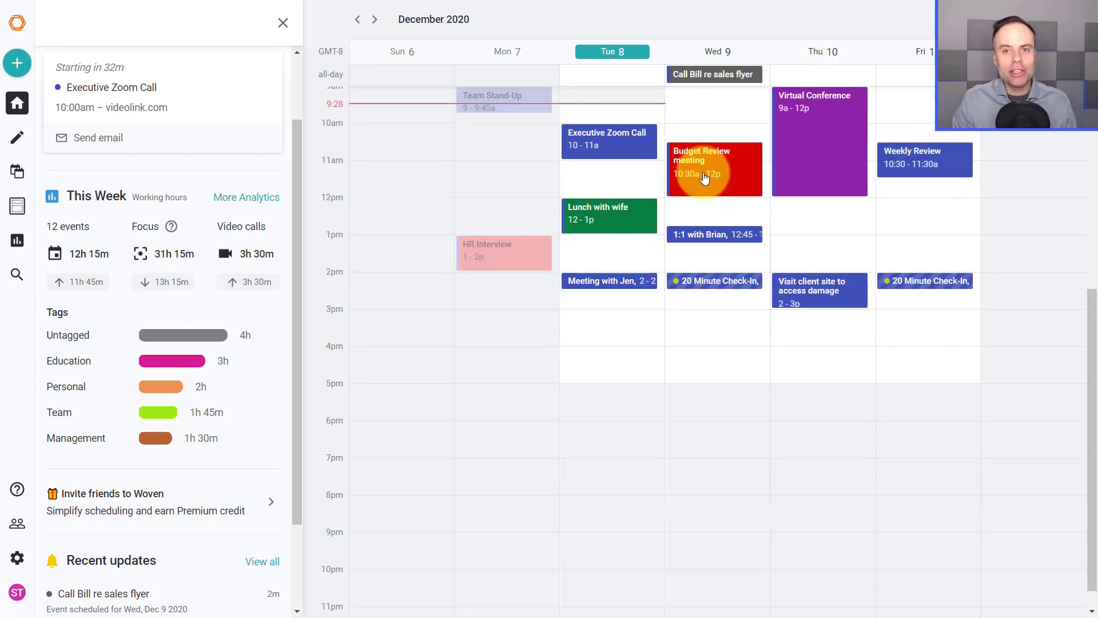
{"action": "scroll", "coordinate": [703, 171], "scroll_direction": "up", "scroll_amount": 4}
{"action": "scroll", "coordinate": [703, 172], "scroll_direction": "down", "scroll_amount": 2}
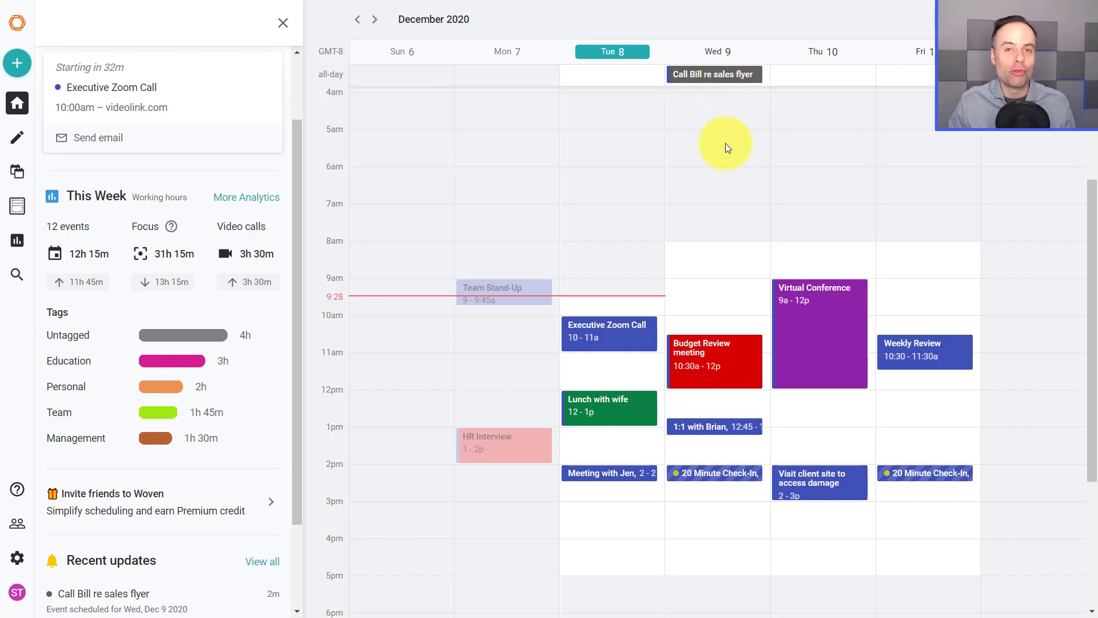
{"action": "scroll", "coordinate": [722, 172], "scroll_direction": "down", "scroll_amount": 4}
{"action": "scroll", "coordinate": [725, 215], "scroll_direction": "down", "scroll_amount": 1}
{"action": "scroll", "coordinate": [721, 228], "scroll_direction": "up", "scroll_amount": 3}
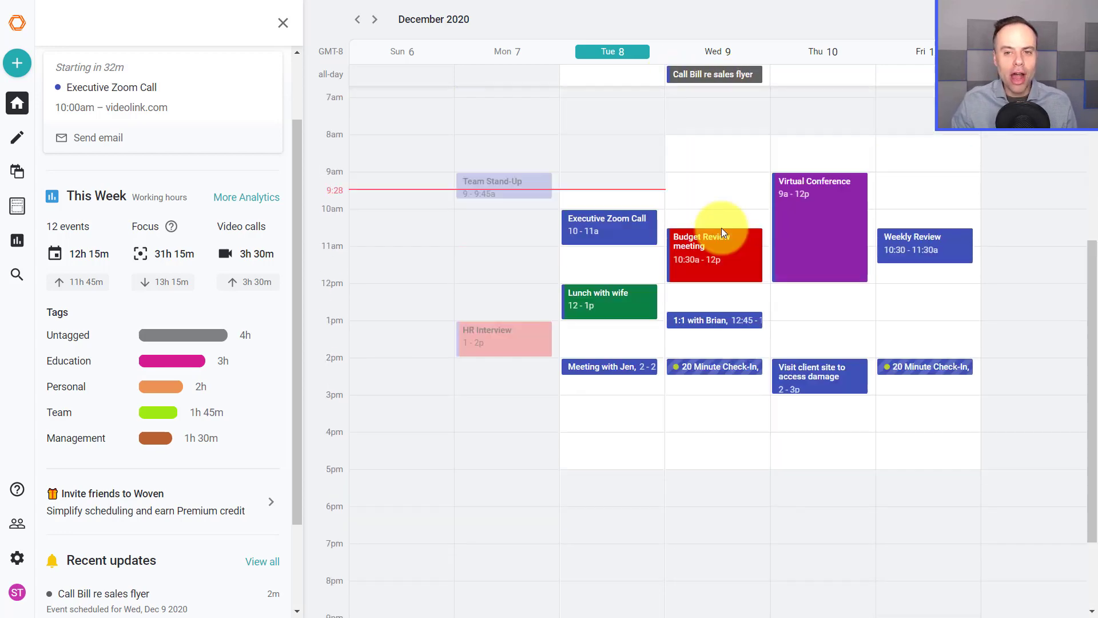
{"action": "scroll", "coordinate": [721, 228], "scroll_direction": "up", "scroll_amount": 6}
{"action": "scroll", "coordinate": [721, 226], "scroll_direction": "down", "scroll_amount": 5}
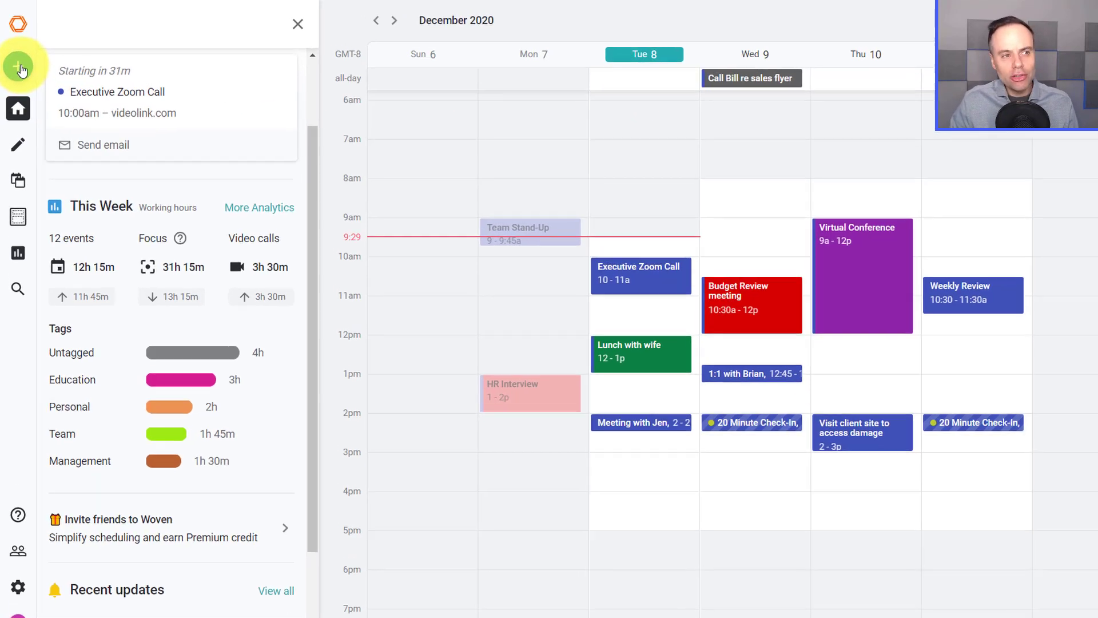
Create a new event template named 'Task' and move to its event details.
{"action": "left_click", "coordinate": [21, 69]}
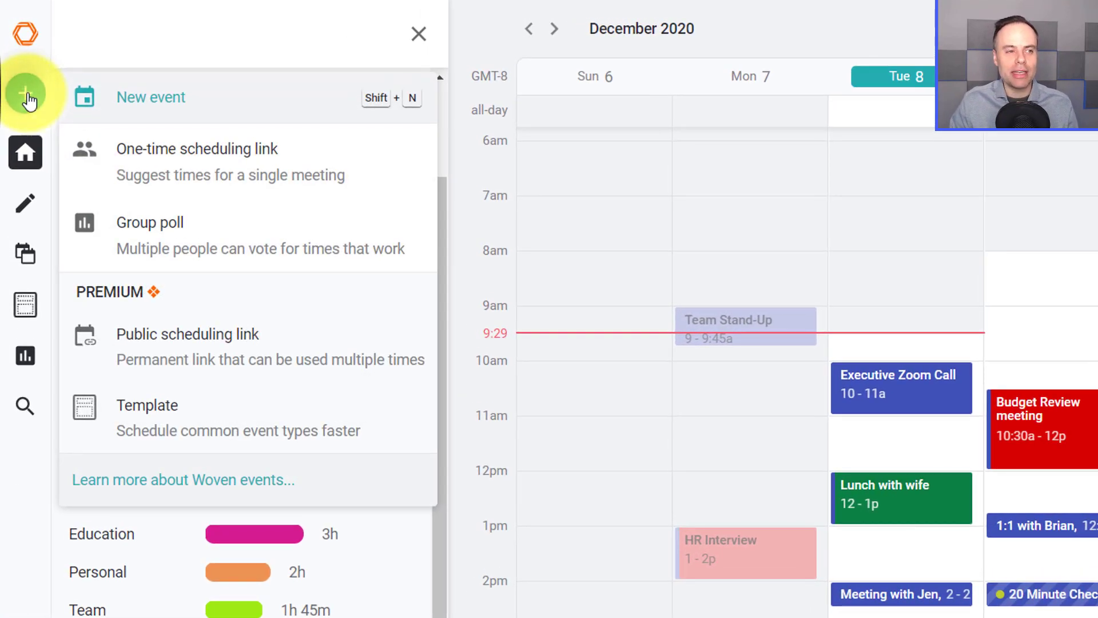
{"action": "left_click", "coordinate": [213, 429]}
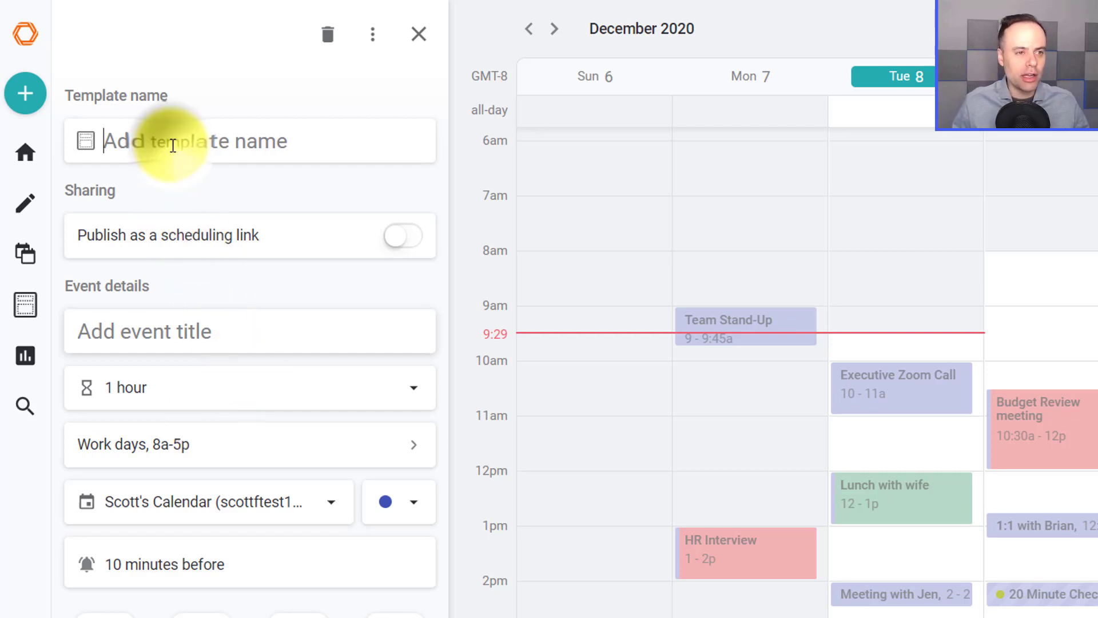
{"action": "left_click", "coordinate": [173, 145]}
{"action": "type", "text": "Task"}
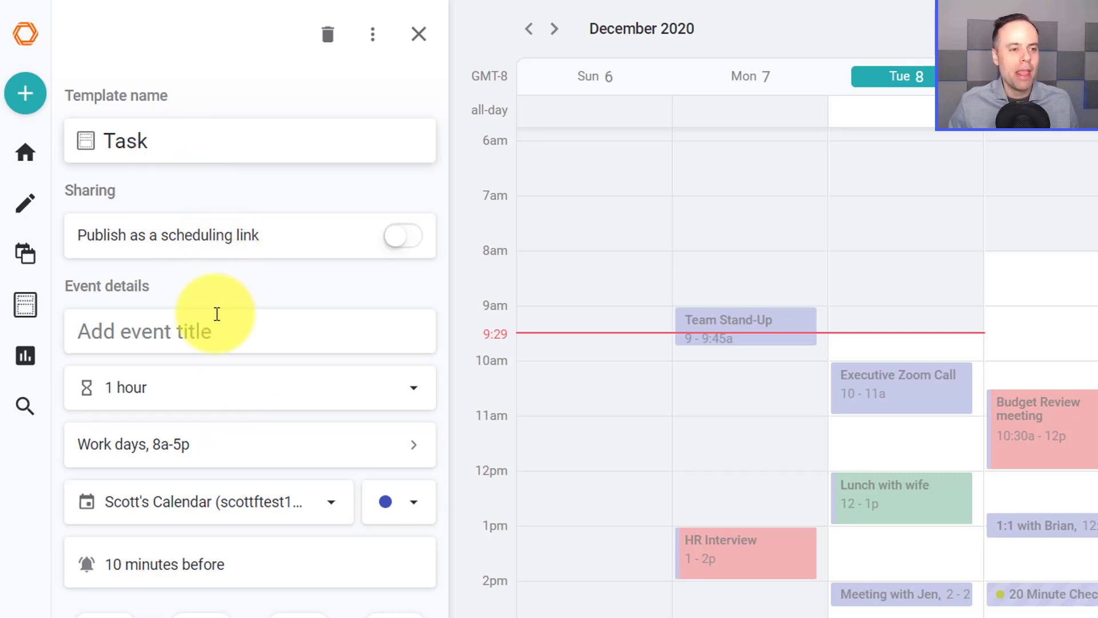
{"action": "left_click", "coordinate": [209, 333]}
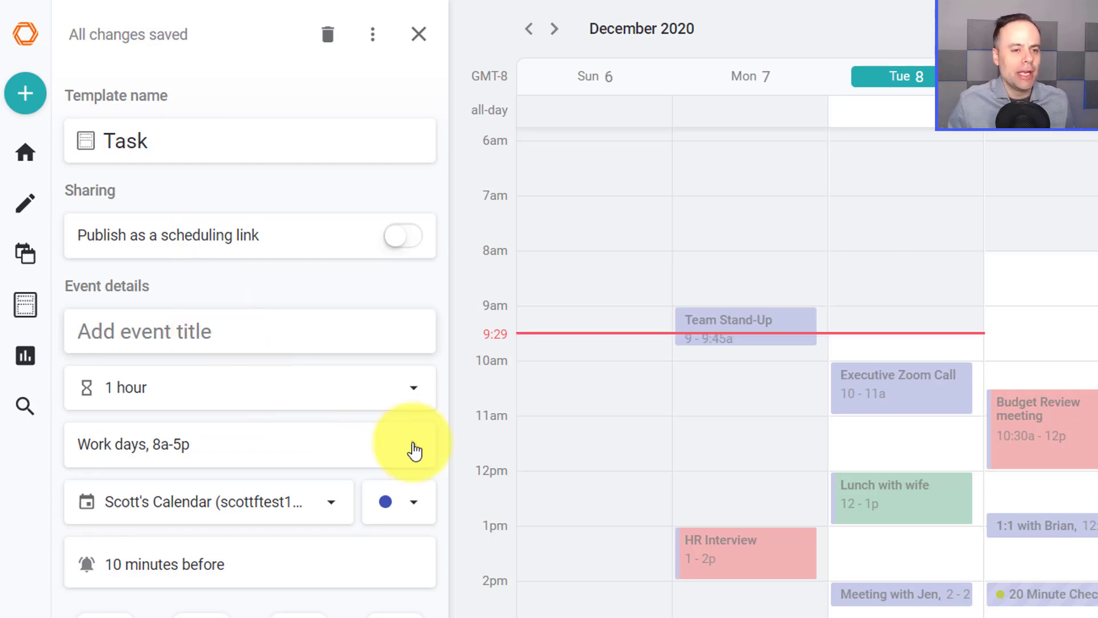
Set the Task template's duration to a custom 1 day.
{"action": "left_click", "coordinate": [407, 396]}
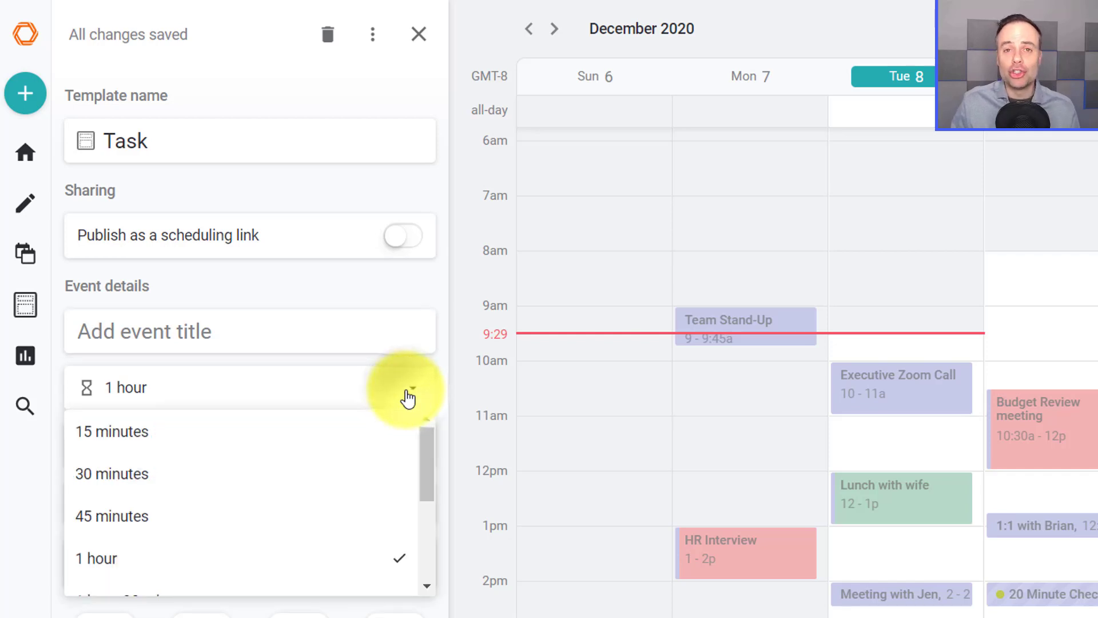
{"action": "left_click_drag", "start_coordinate": [430, 449], "coordinate": [429, 559]}
{"action": "left_click", "coordinate": [214, 589]}
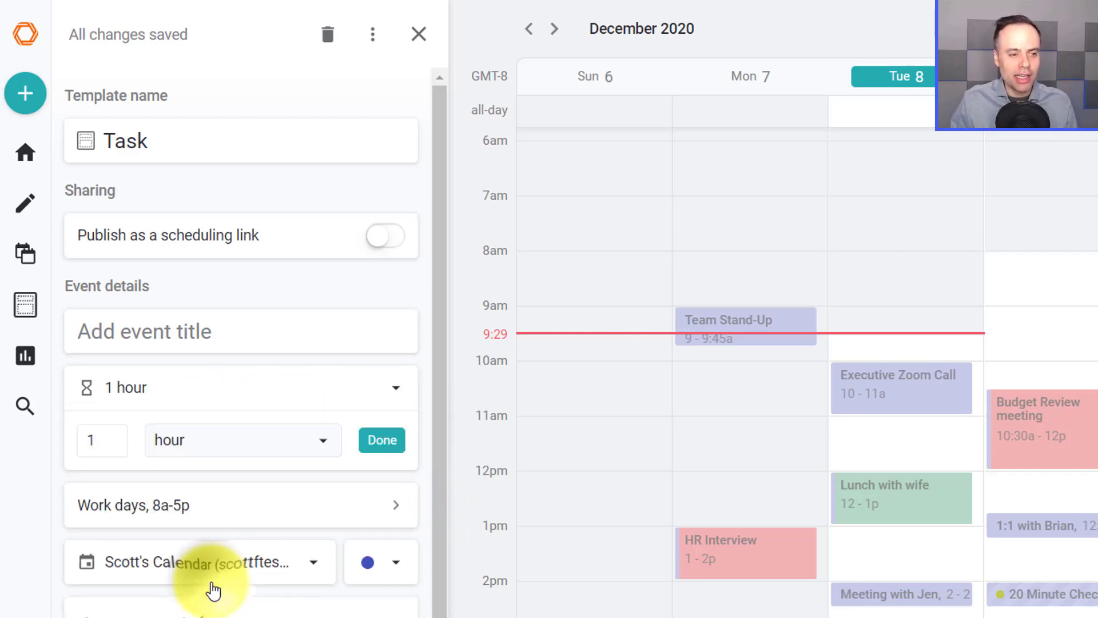
{"action": "left_click", "coordinate": [289, 453]}
{"action": "left_click", "coordinate": [182, 561]}
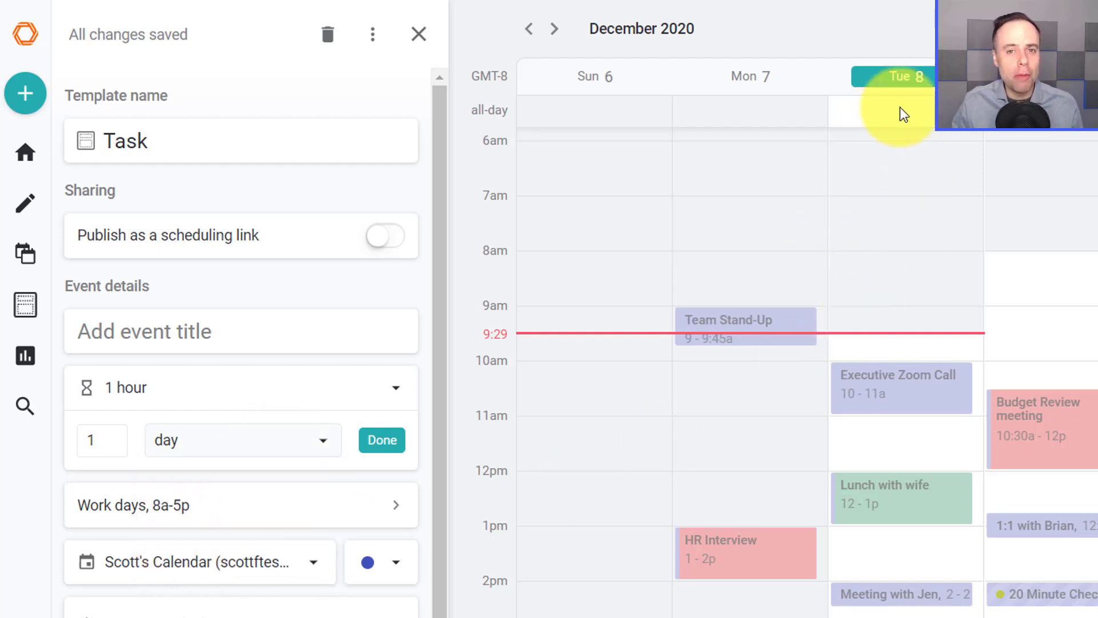
{"action": "left_click", "coordinate": [380, 449]}
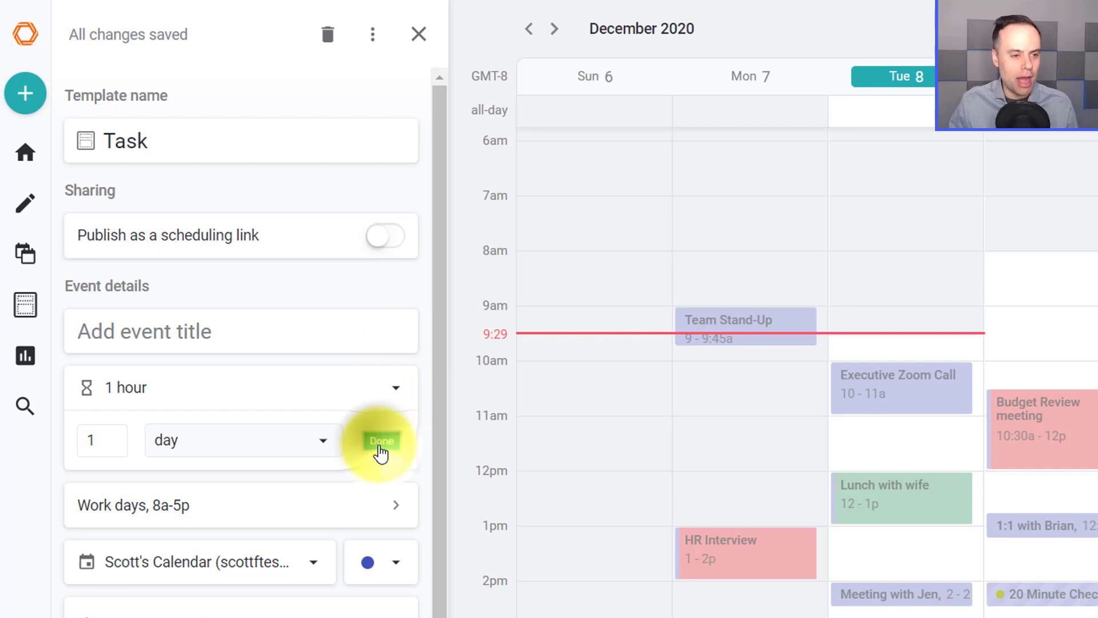
Make the template colour gray and remove the 10-minutes-before reminder.
{"action": "left_click", "coordinate": [396, 567]}
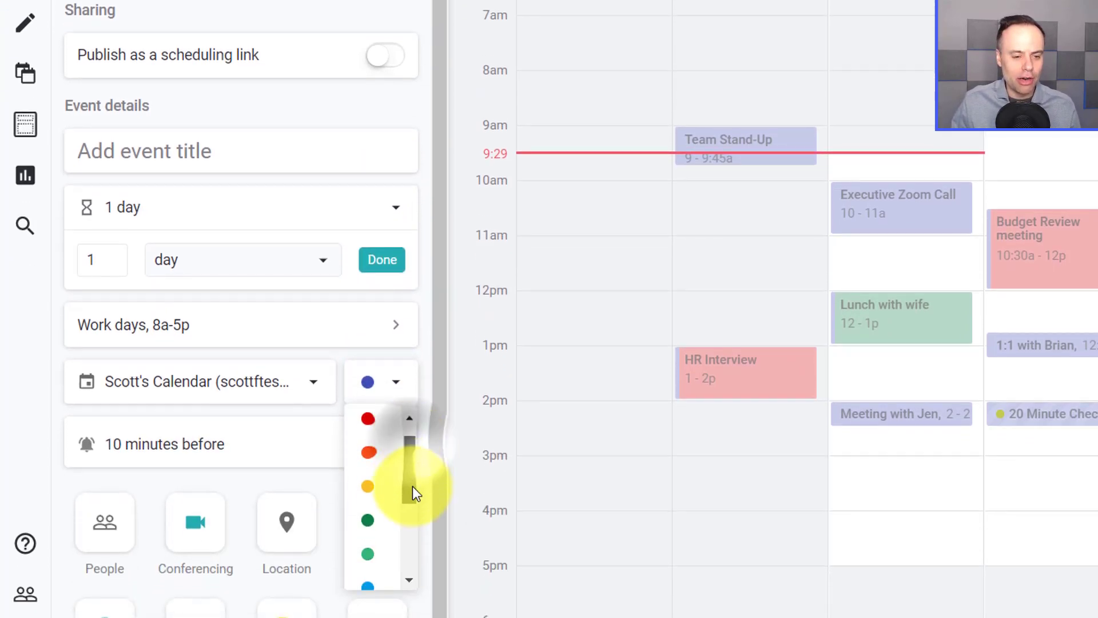
{"action": "left_click_drag", "start_coordinate": [413, 487], "coordinate": [411, 550]}
{"action": "left_click", "coordinate": [373, 577]}
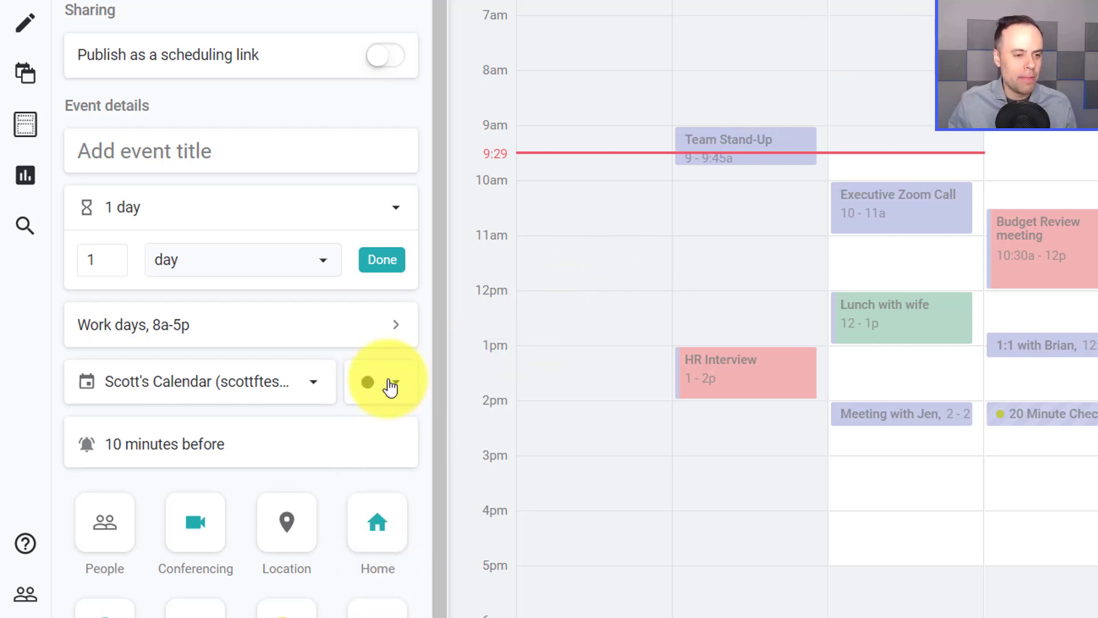
{"action": "left_click", "coordinate": [177, 448]}
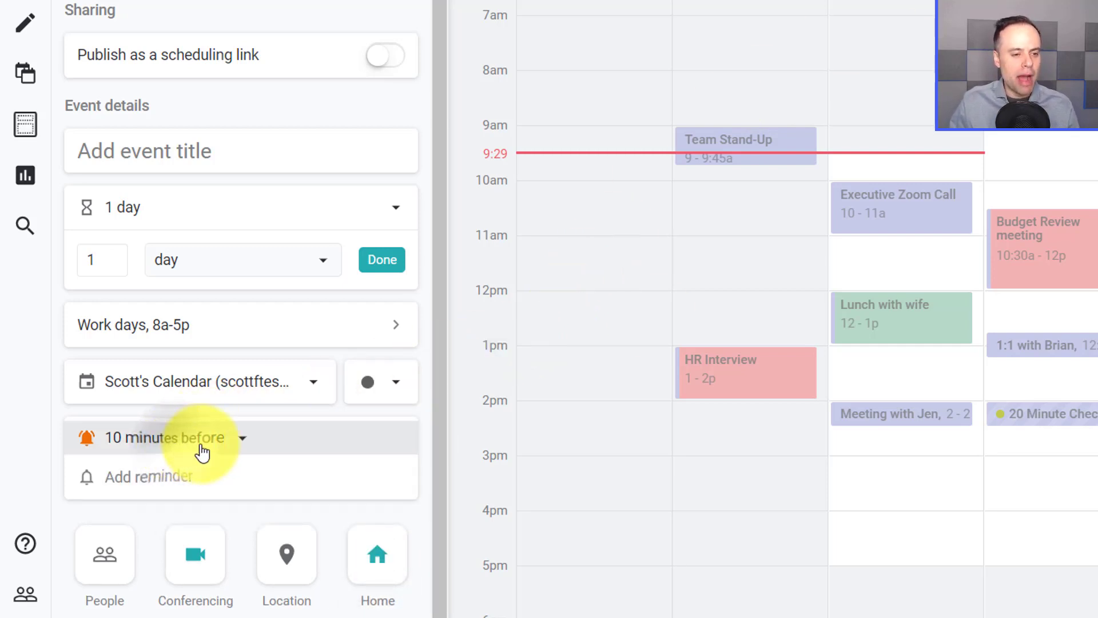
{"action": "left_click", "coordinate": [254, 437]}
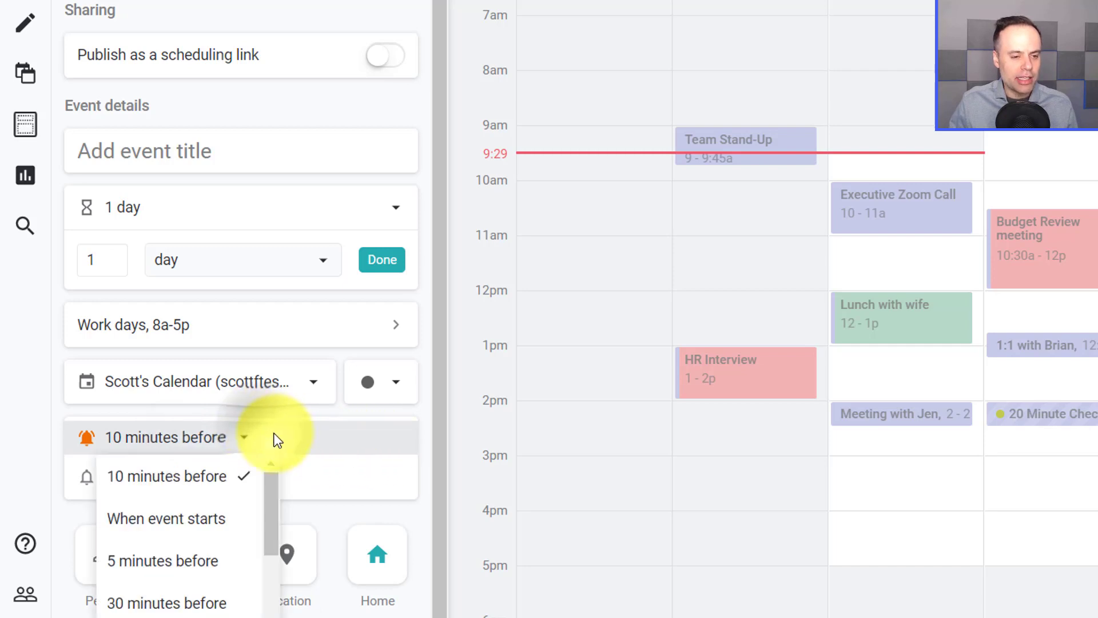
{"action": "left_click", "coordinate": [278, 440]}
{"action": "left_click", "coordinate": [392, 440]}
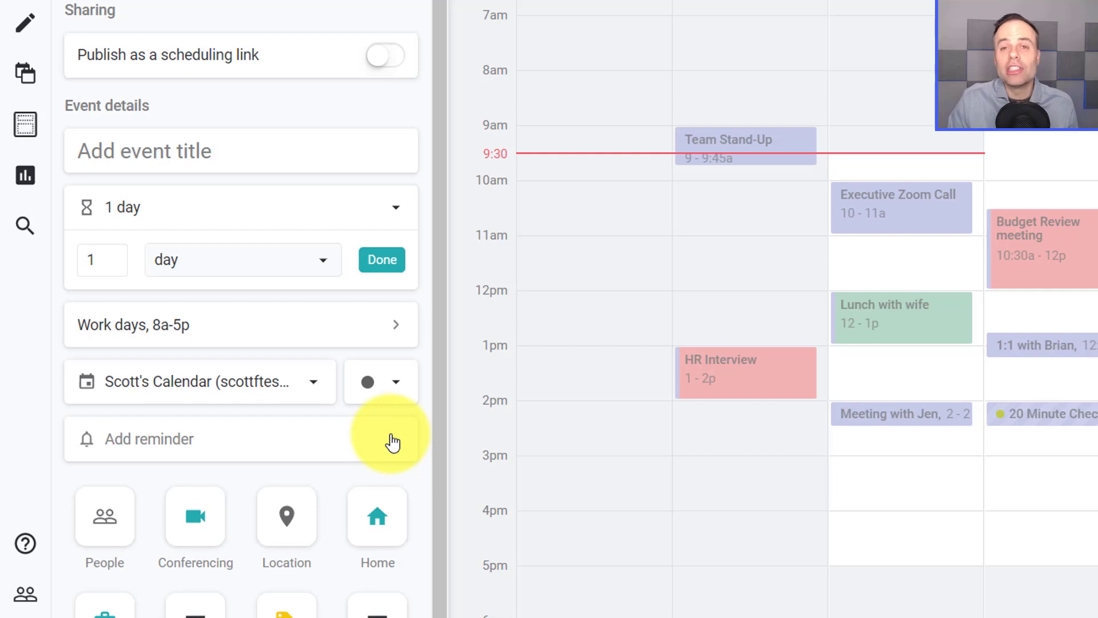
{"action": "scroll", "coordinate": [369, 443], "scroll_direction": "down", "scroll_amount": 1}
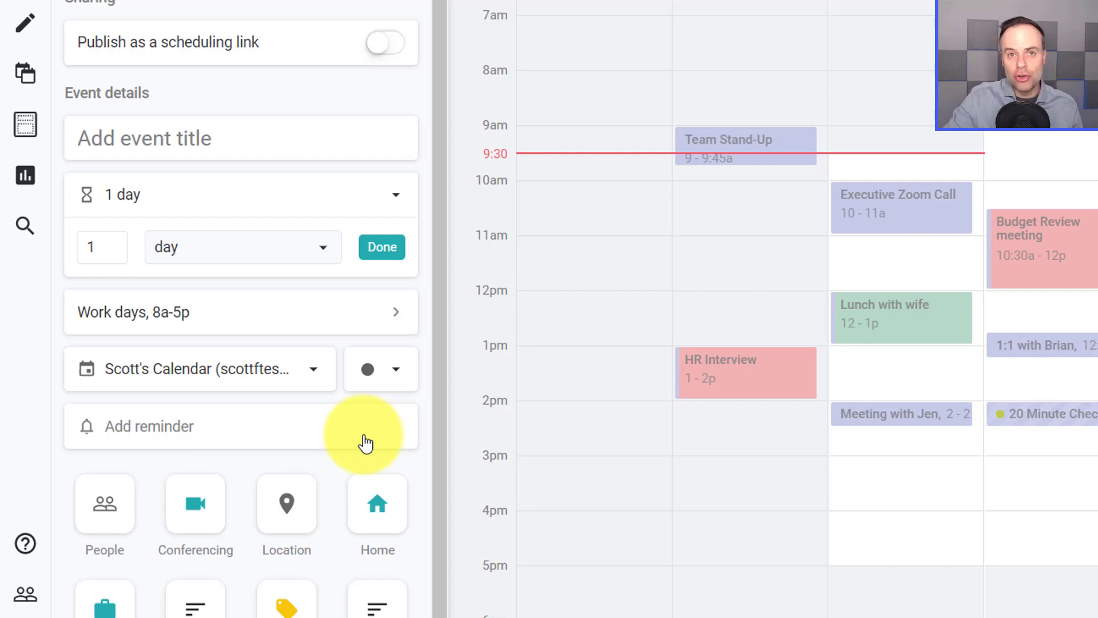
{"action": "scroll", "coordinate": [365, 442], "scroll_direction": "down", "scroll_amount": 2}
{"action": "scroll", "coordinate": [353, 405], "scroll_direction": "down", "scroll_amount": 3}
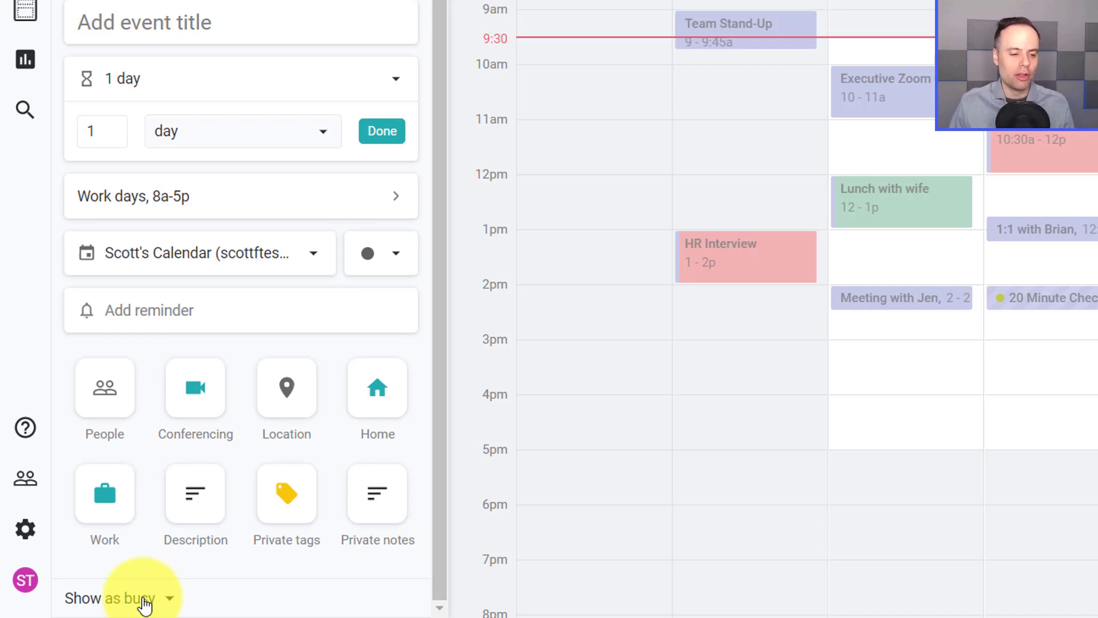
Set the Task template to show its time as free.
{"action": "left_click", "coordinate": [143, 600]}
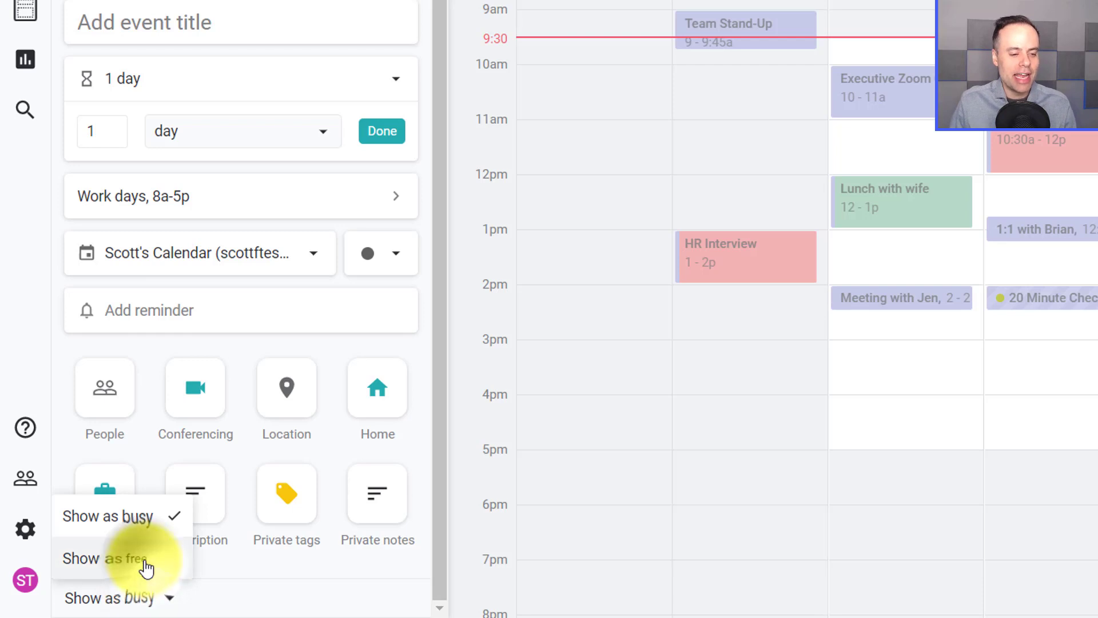
{"action": "left_click", "coordinate": [138, 559]}
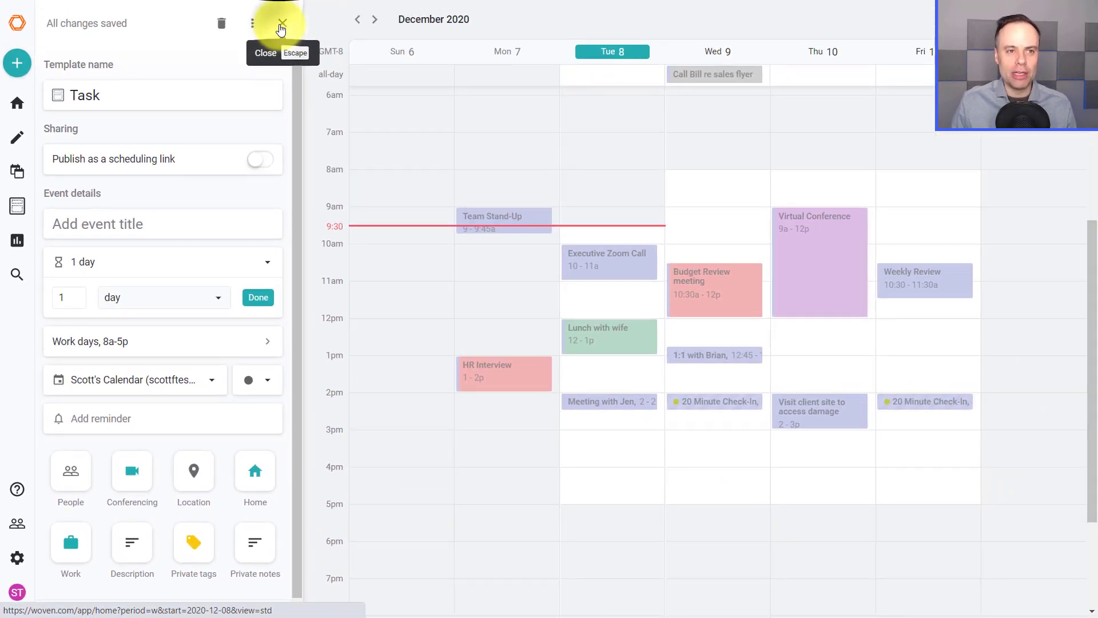
Schedule an all-day 'Email Jen re meeting' event on Thursday Dec 10 from the Task template.
{"action": "left_click", "coordinate": [282, 24]}
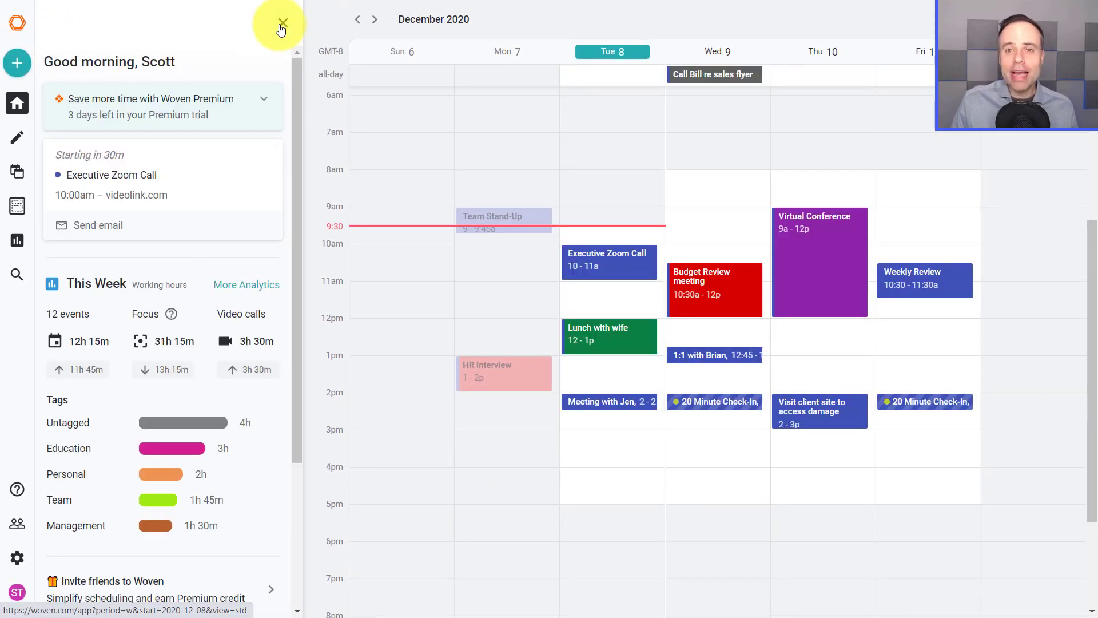
{"action": "left_click", "coordinate": [806, 76]}
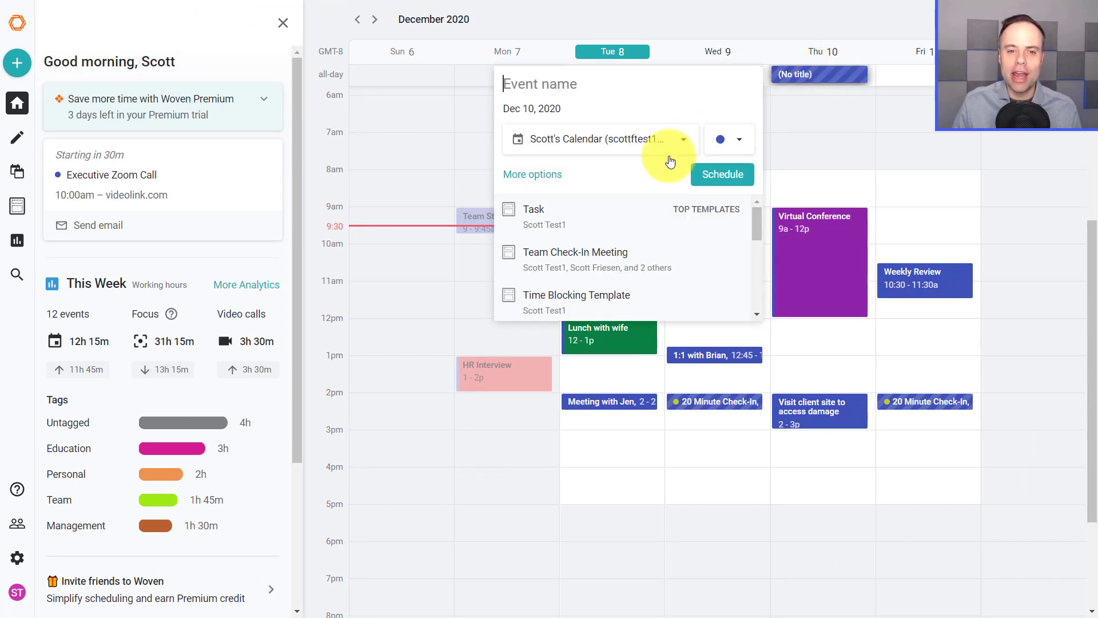
{"action": "left_click", "coordinate": [563, 226]}
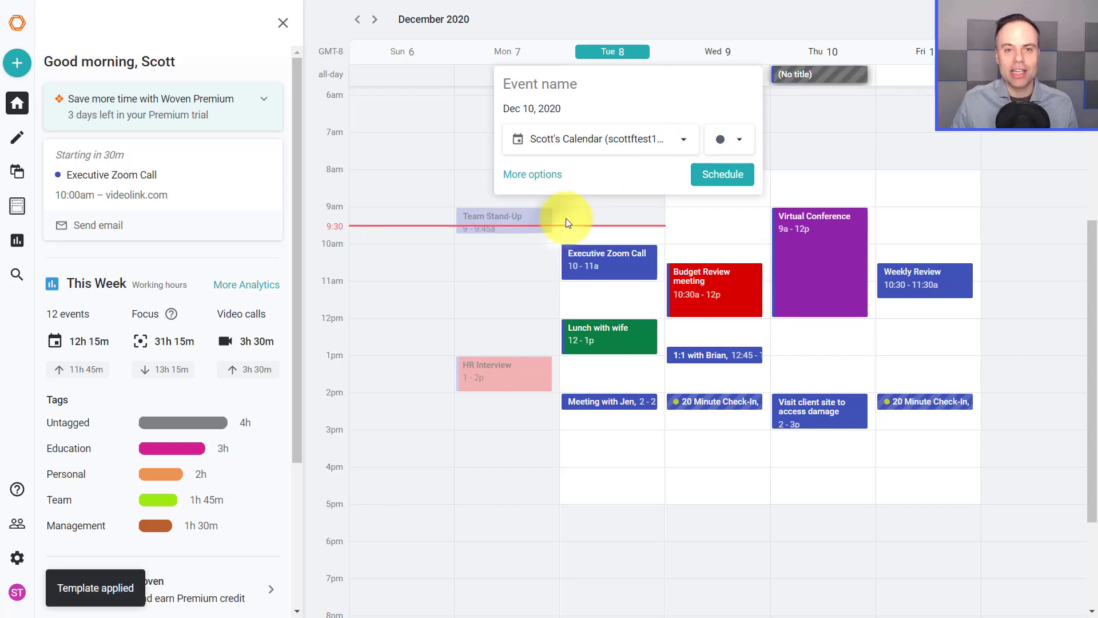
{"action": "left_click", "coordinate": [582, 87]}
{"action": "type", "text": "Em"}
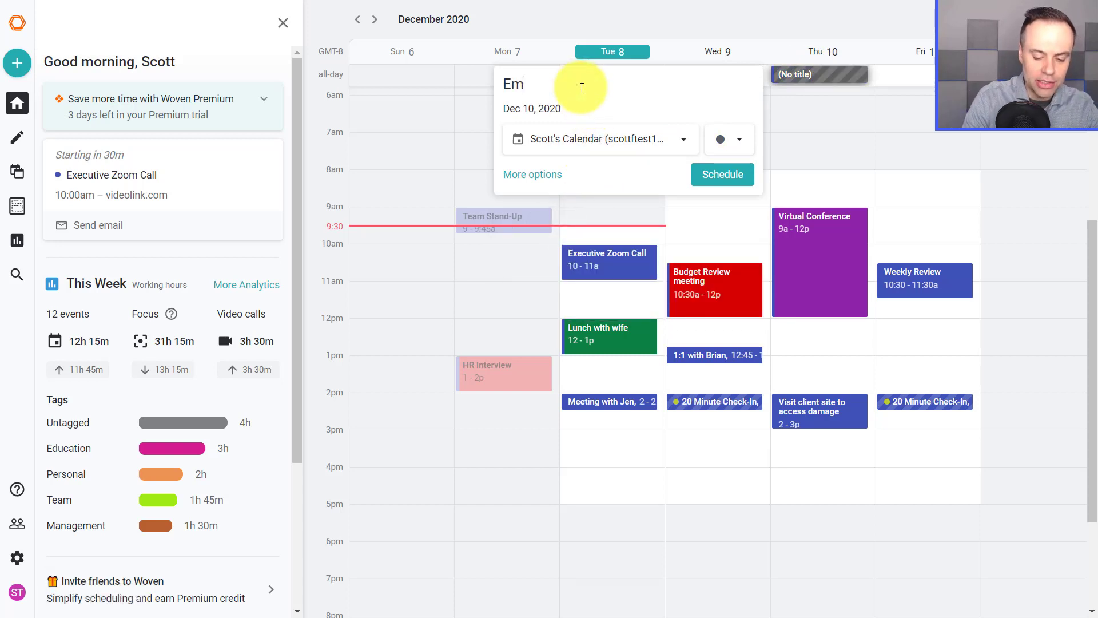
{"action": "type", "text": "ail Jen"}
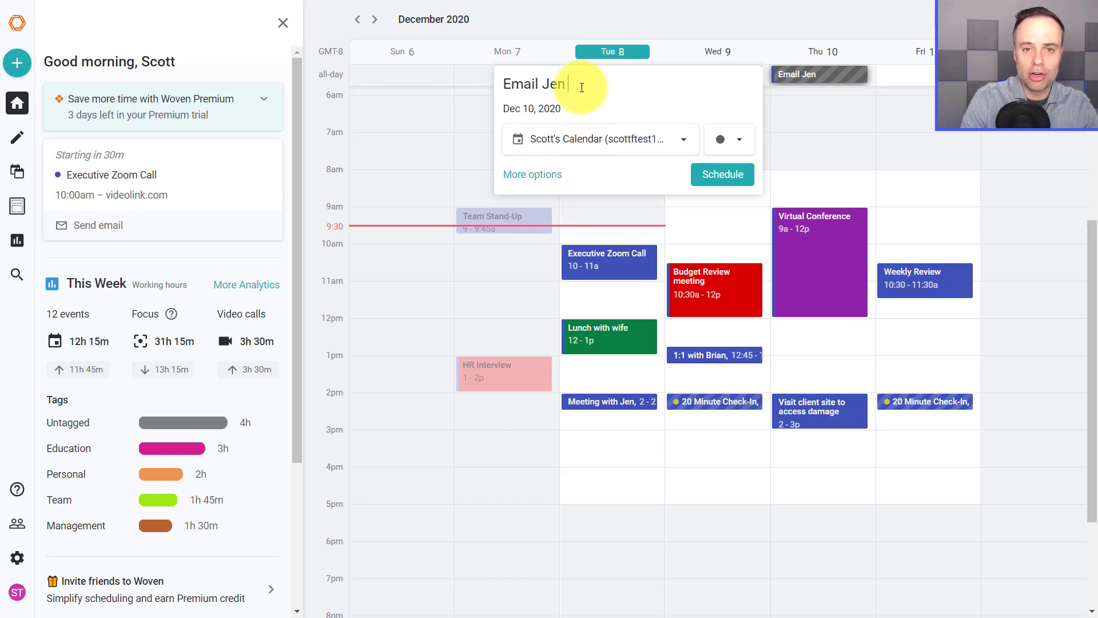
{"action": "type", "text": " re meeting"}
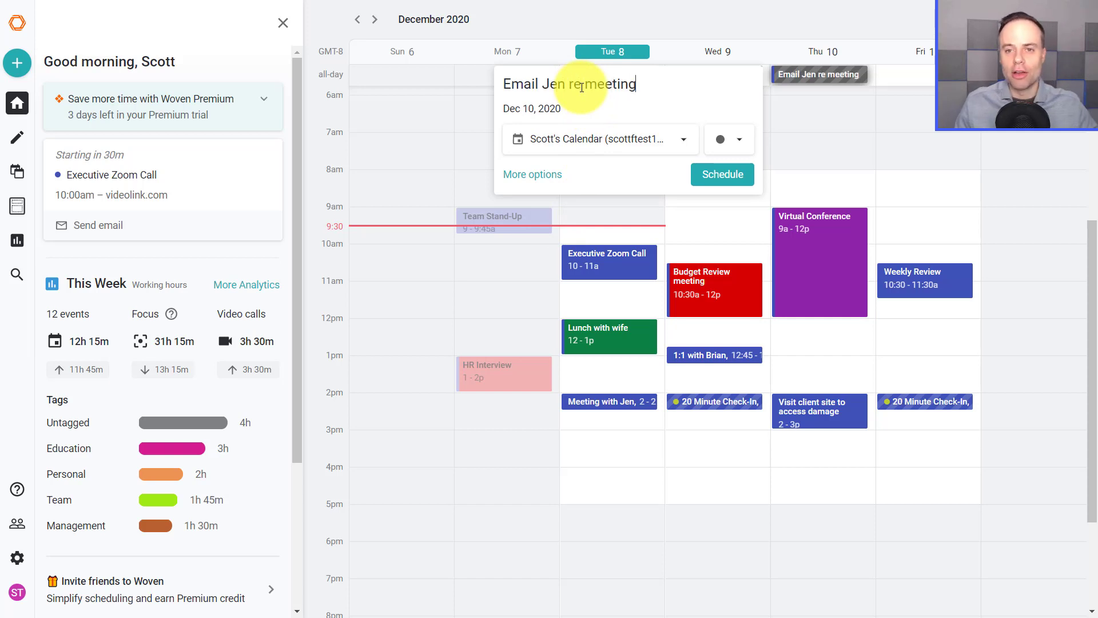
{"action": "left_click", "coordinate": [723, 173]}
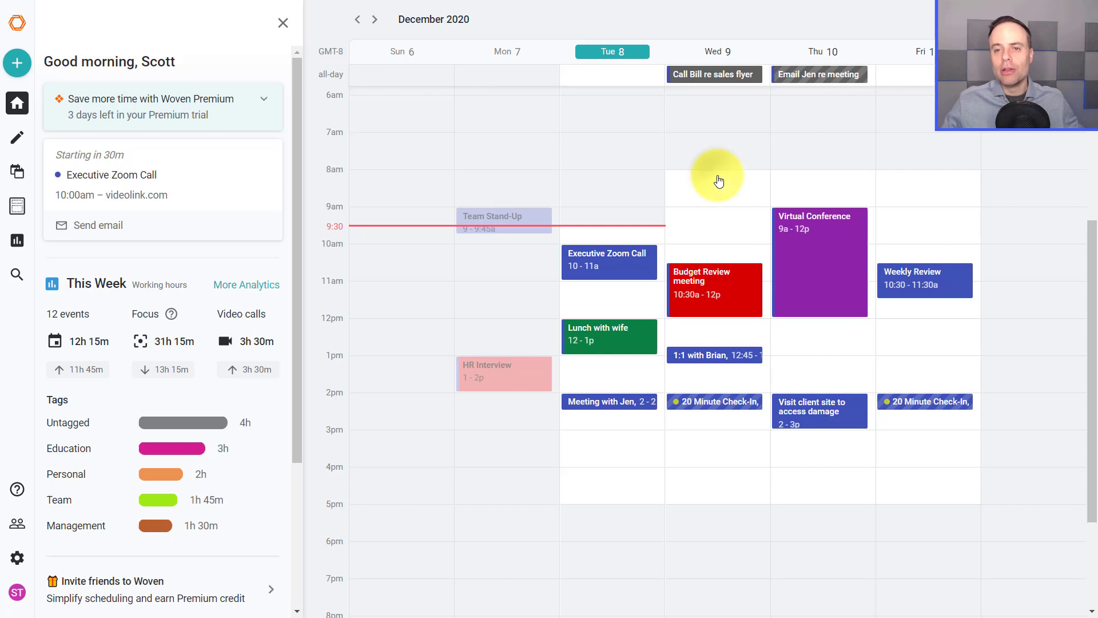
{"action": "mouse_move", "coordinate": [814, 87]}
{"action": "left_mouse_down"}
{"action": "mouse_move", "coordinate": [812, 118]}
{"action": "mouse_move", "coordinate": [819, 73]}
{"action": "left_mouse_up"}
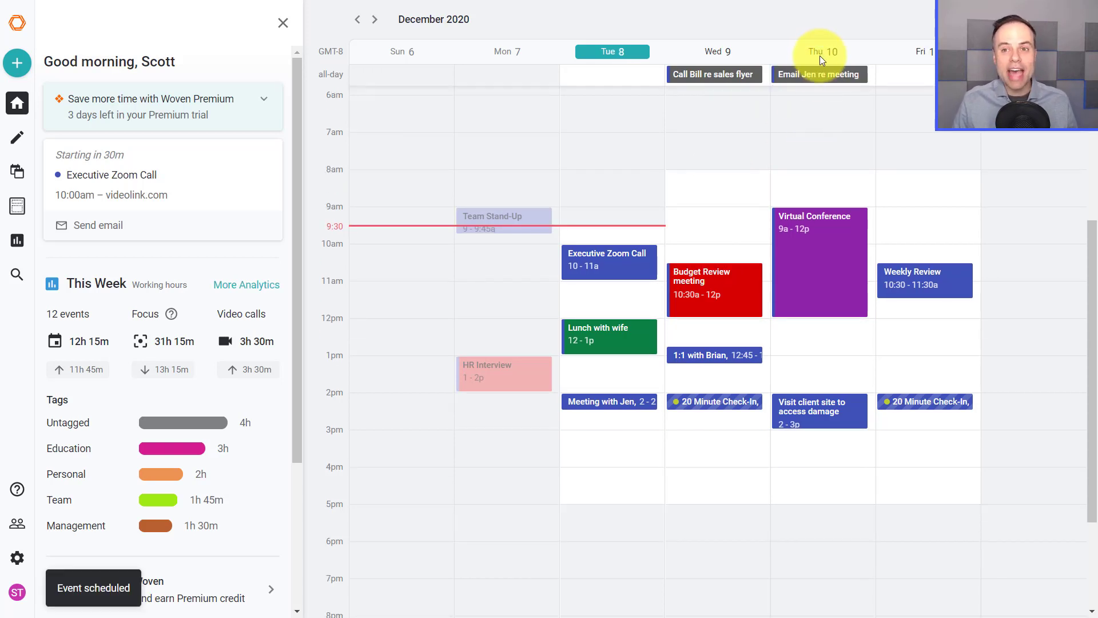